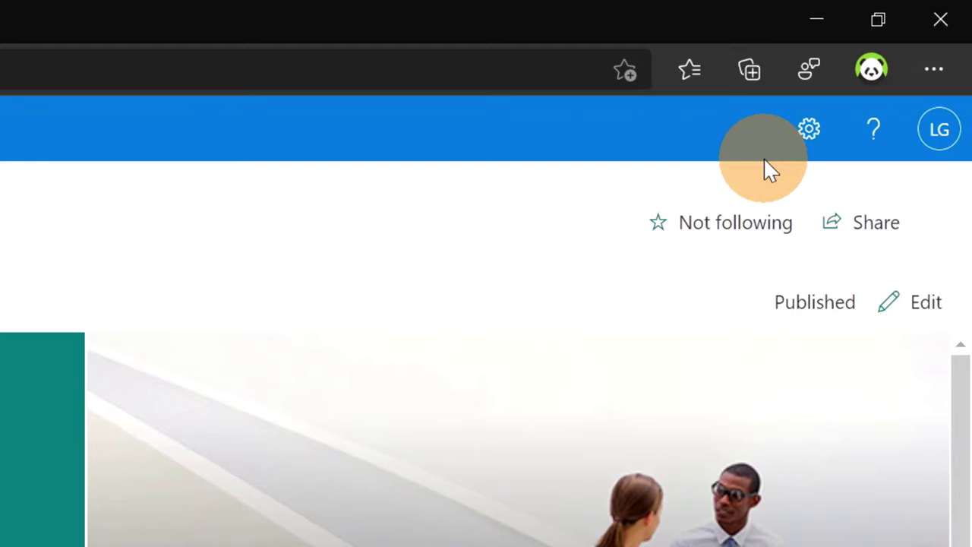
Step: Open the BrandTheme site's theme choices and preview the Dark Blue and Teal themes
left_click(806, 141)
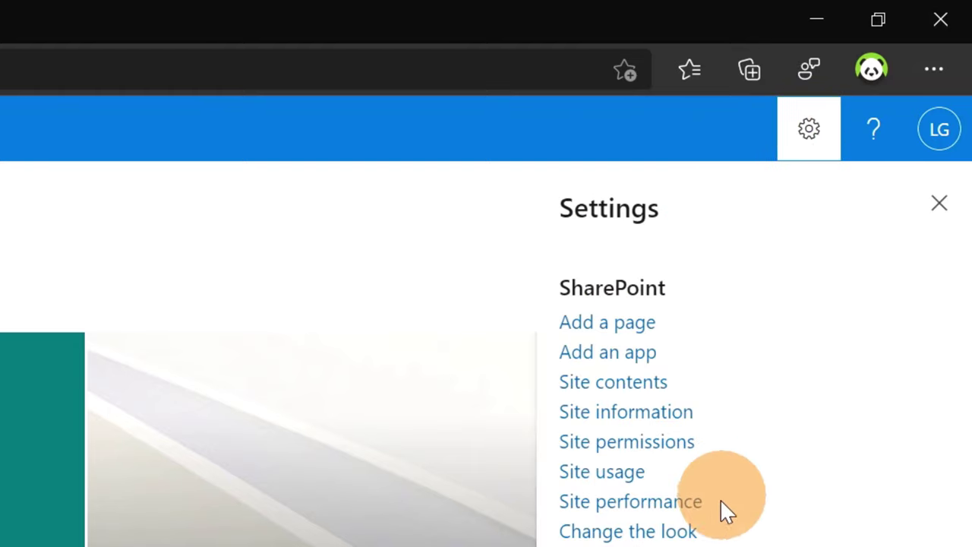
left_click(662, 531)
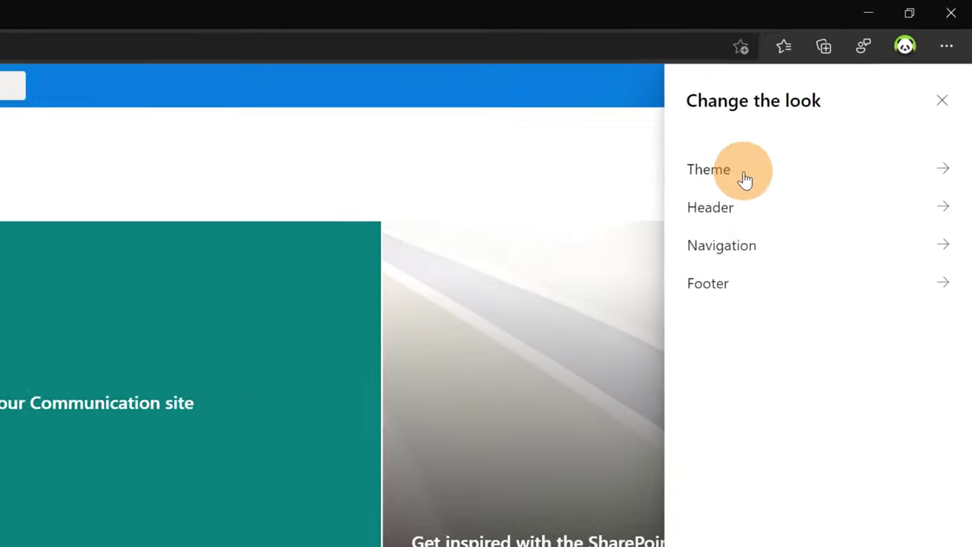
left_click(629, 260)
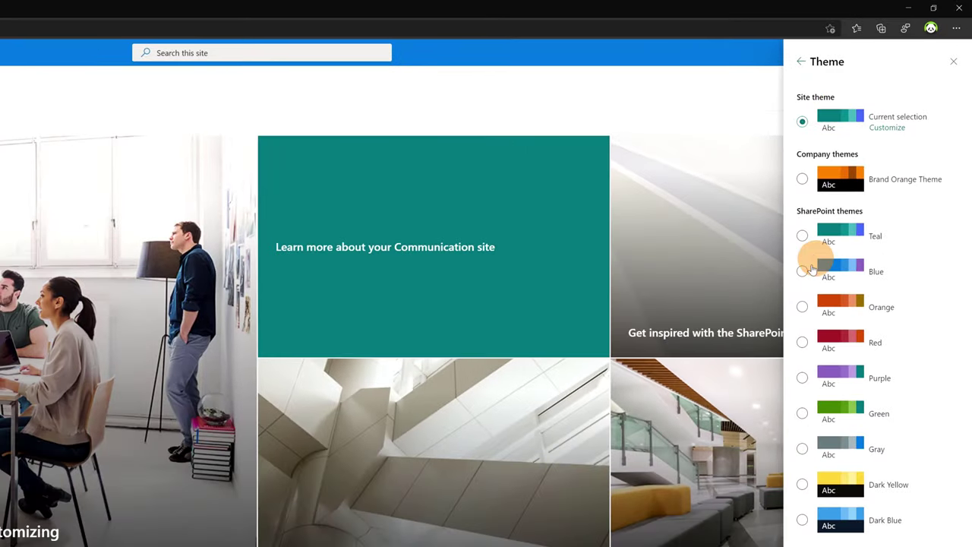
left_click(893, 522)
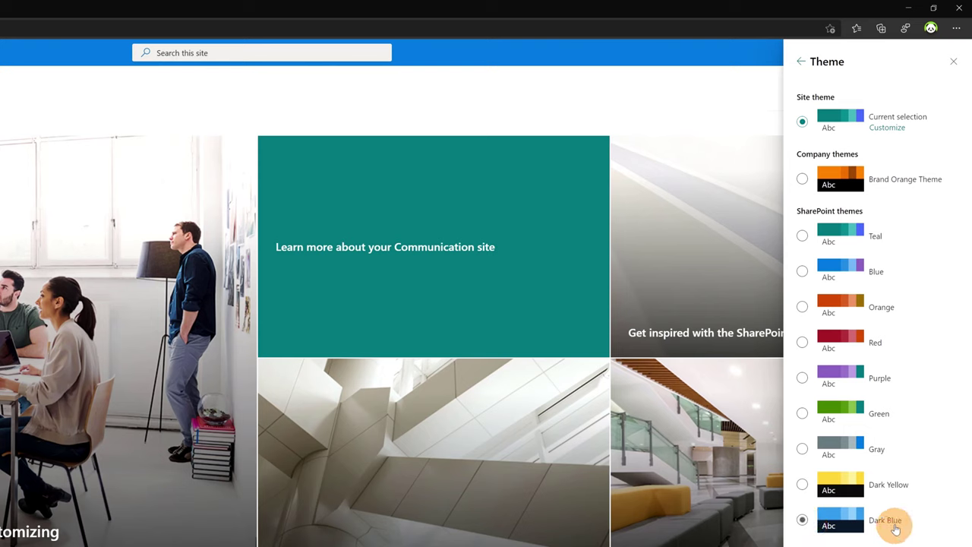
left_click(878, 228)
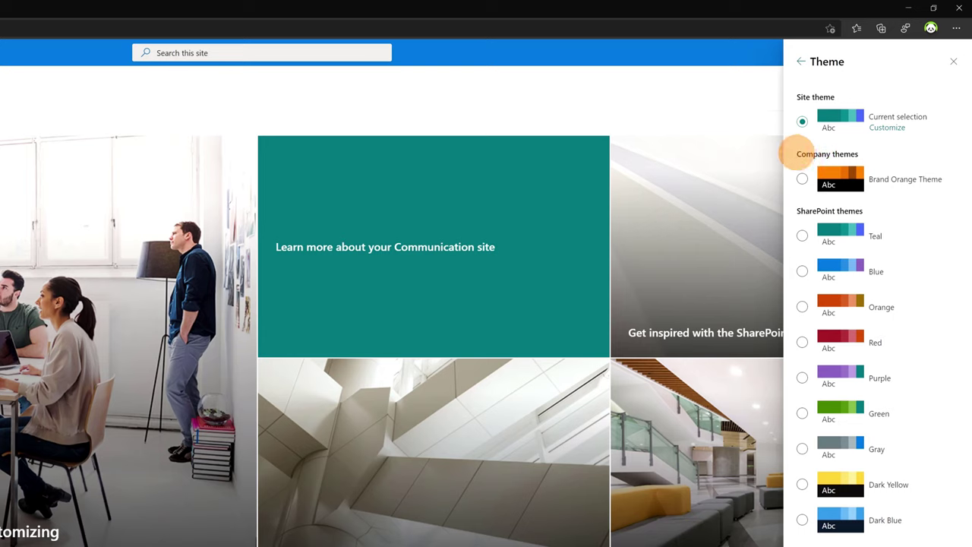
Step: Pick Brand Orange Theme under Company themes, save it, and look over the black-and-orange site
left_click_drag(796, 154, 857, 154)
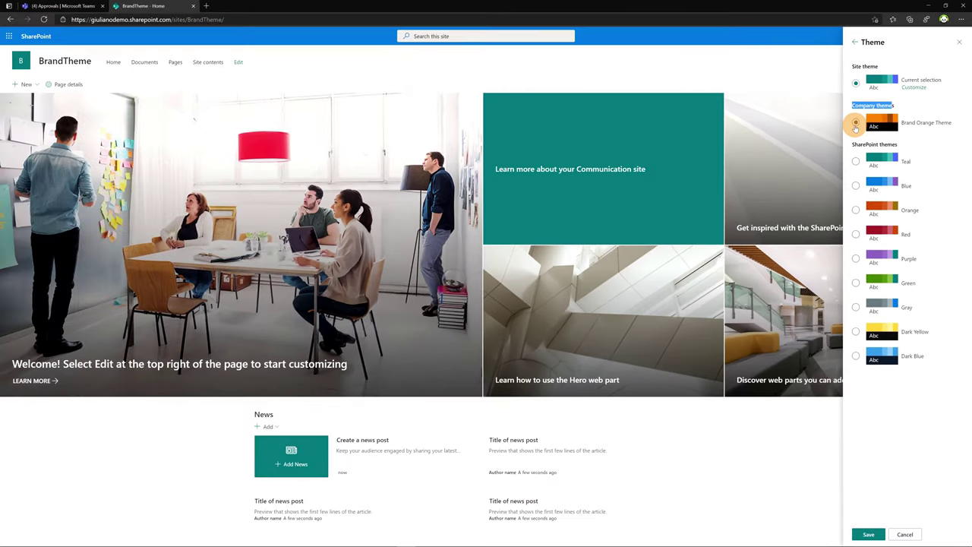
left_click(802, 180)
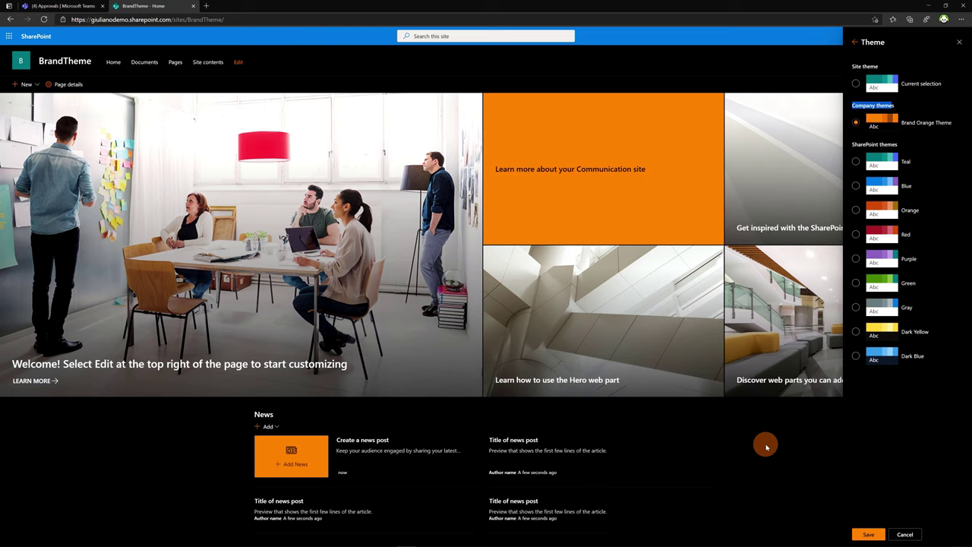
left_click(865, 537)
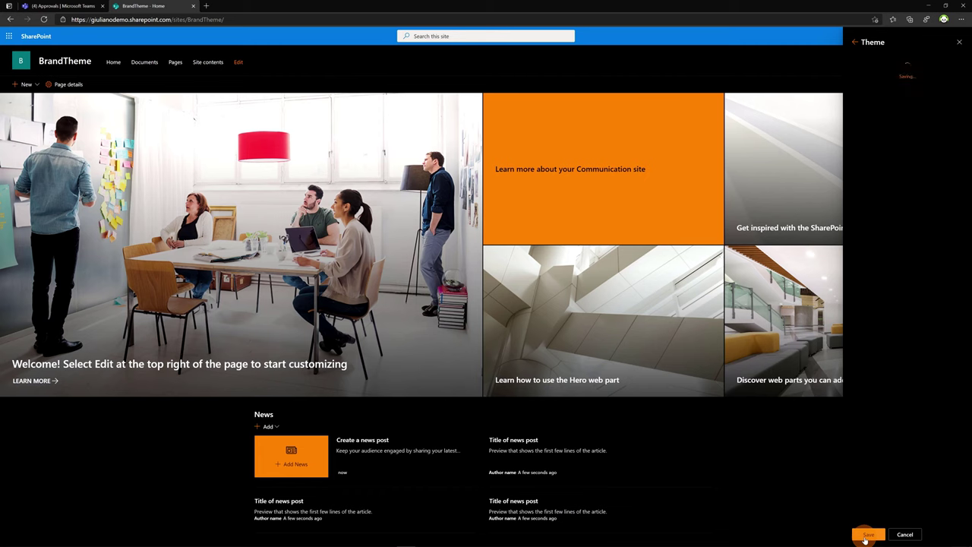
left_click(924, 38)
left_click(924, 38)
scroll(705, 263, "down", 1)
scroll(705, 263, "down", 4)
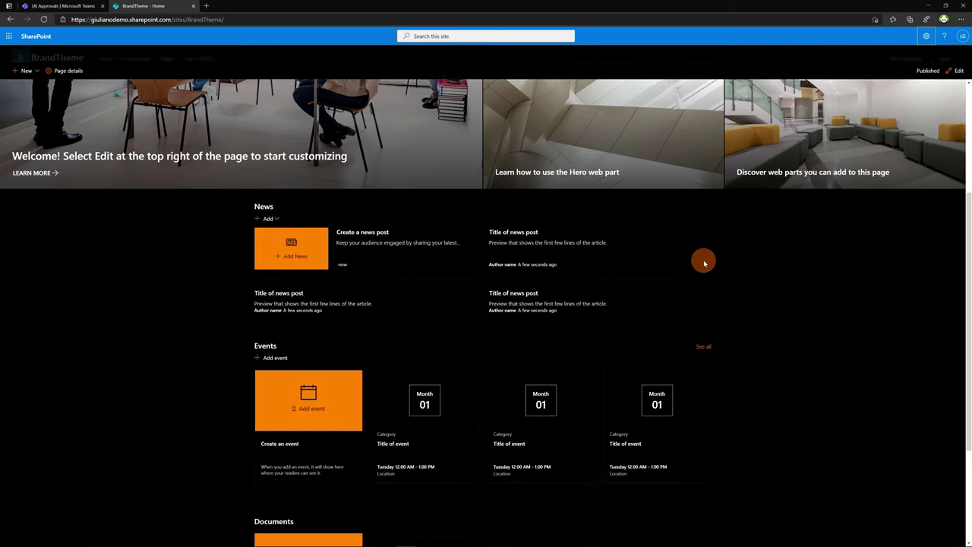
scroll(707, 410, "up", 1)
scroll(705, 407, "up", 5)
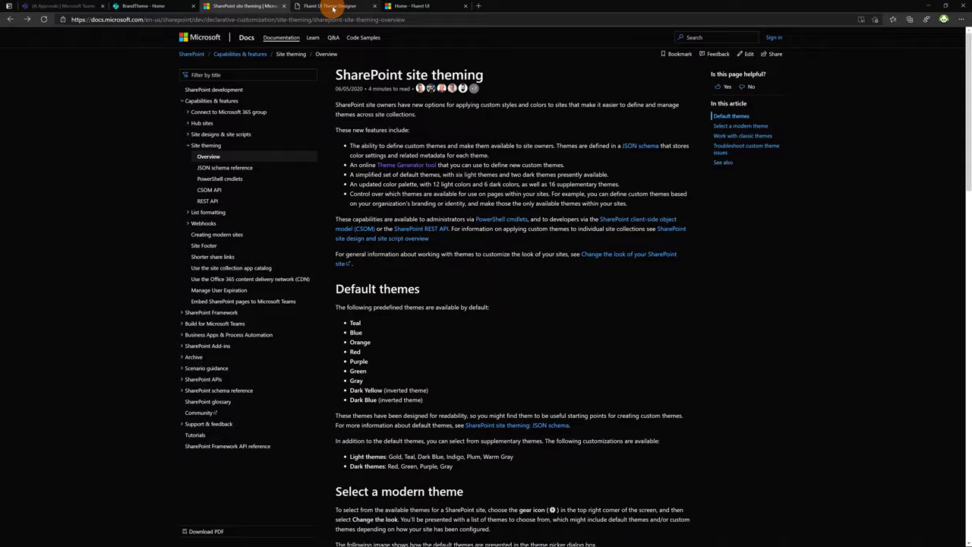
Step: In Theme Designer, set the primary colour to light pink #f79ea0
left_click(333, 8)
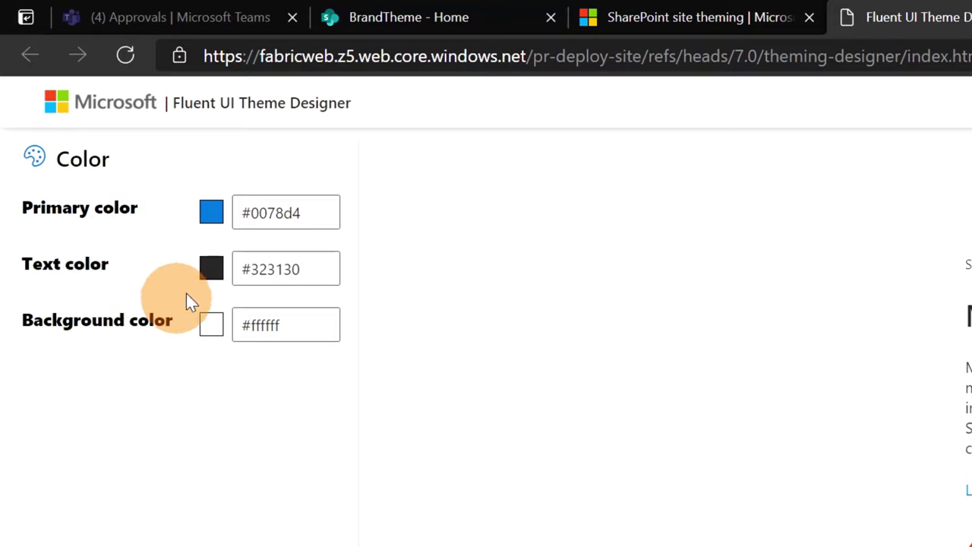
left_click(212, 216)
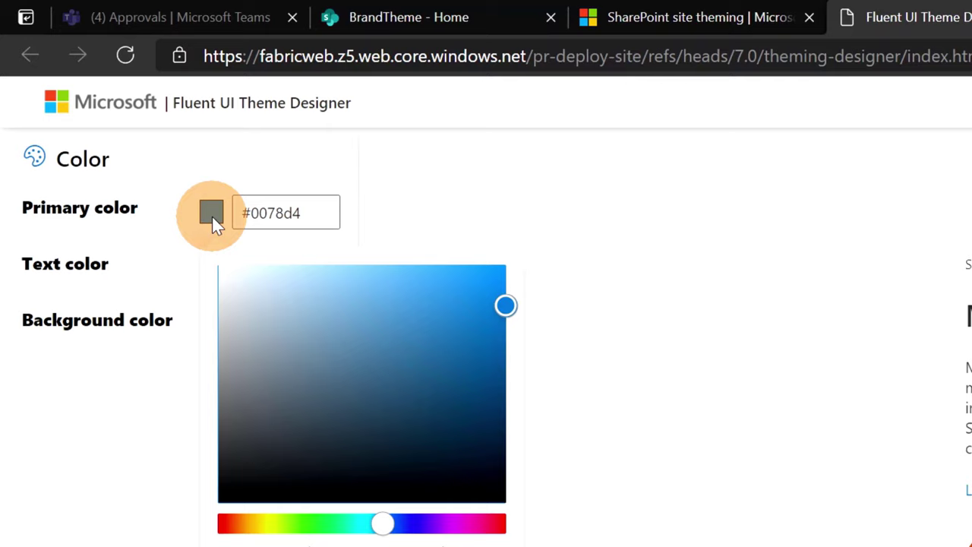
left_click_drag(382, 521, 320, 277)
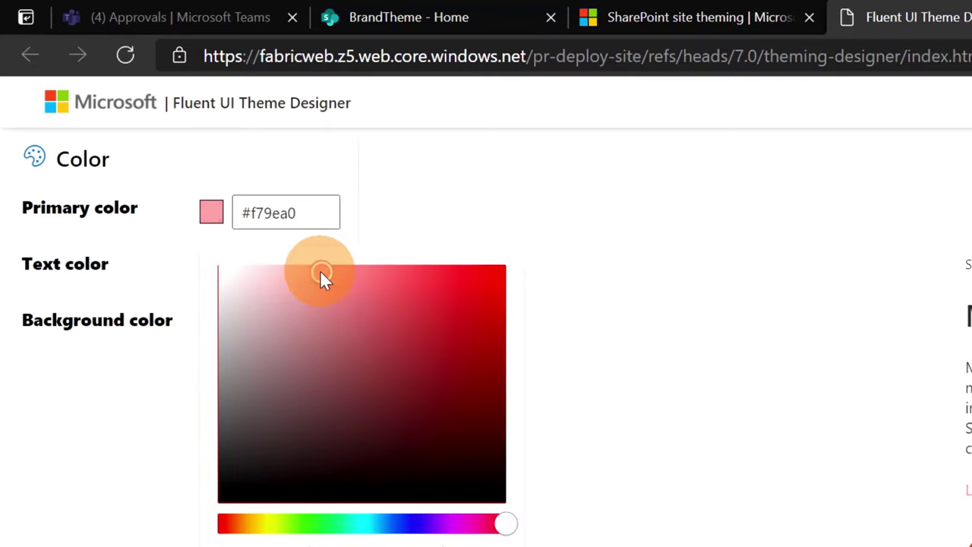
left_click(356, 175)
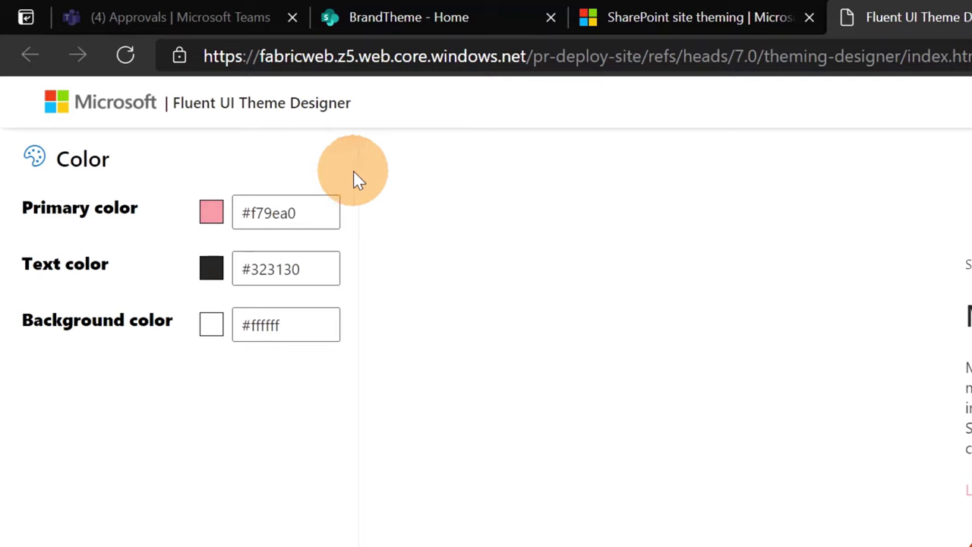
Step: Set the text colour to white #ffffff and the background to faint pink #fcf5f5
left_click(302, 270)
left_click(211, 268)
left_click_drag(311, 400, 225, 314)
left_click(465, 252)
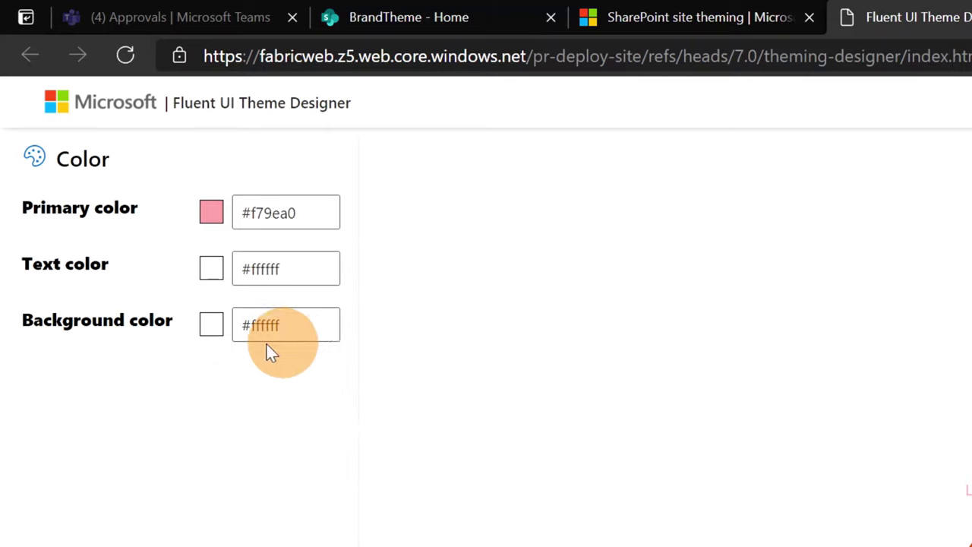
left_click(211, 327)
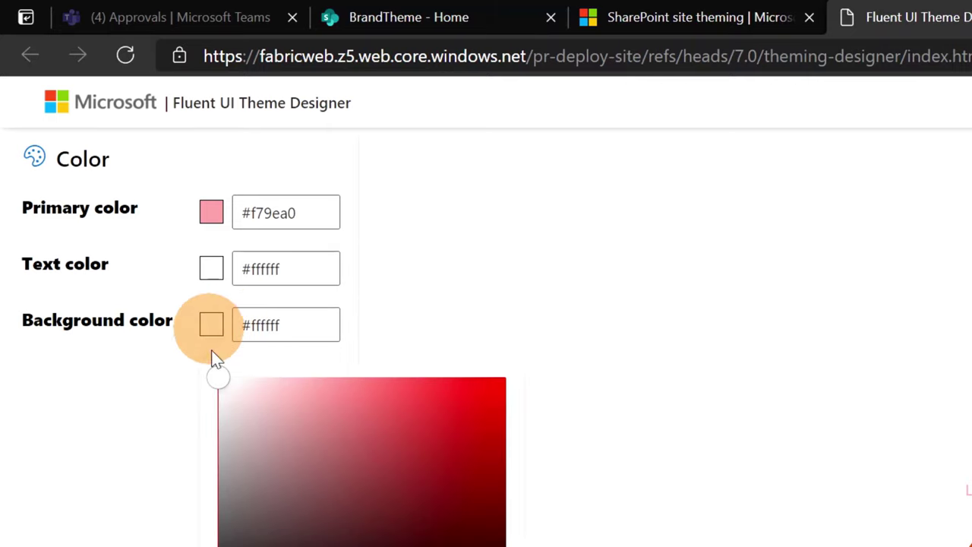
left_click_drag(216, 380, 233, 388)
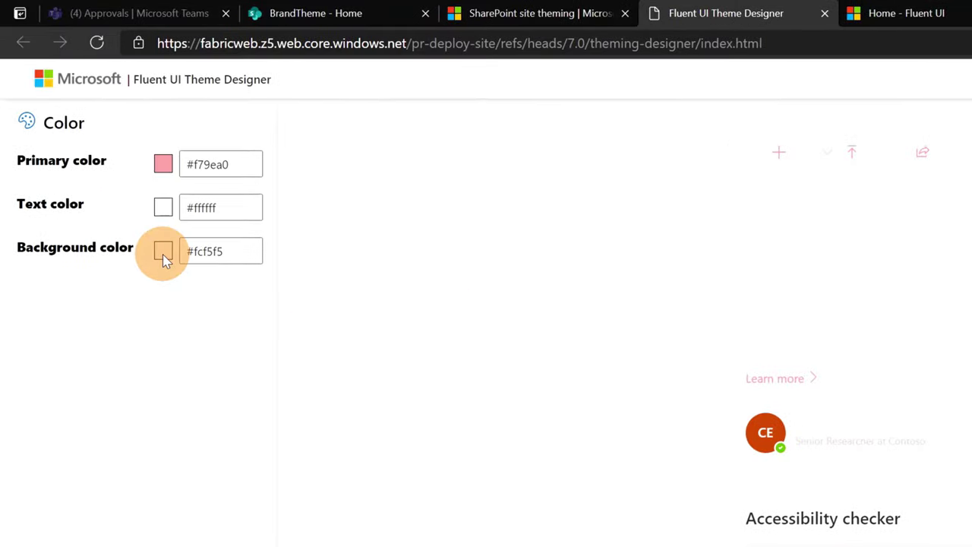
Step: Change the text colour from white to black #000000
left_click(163, 207)
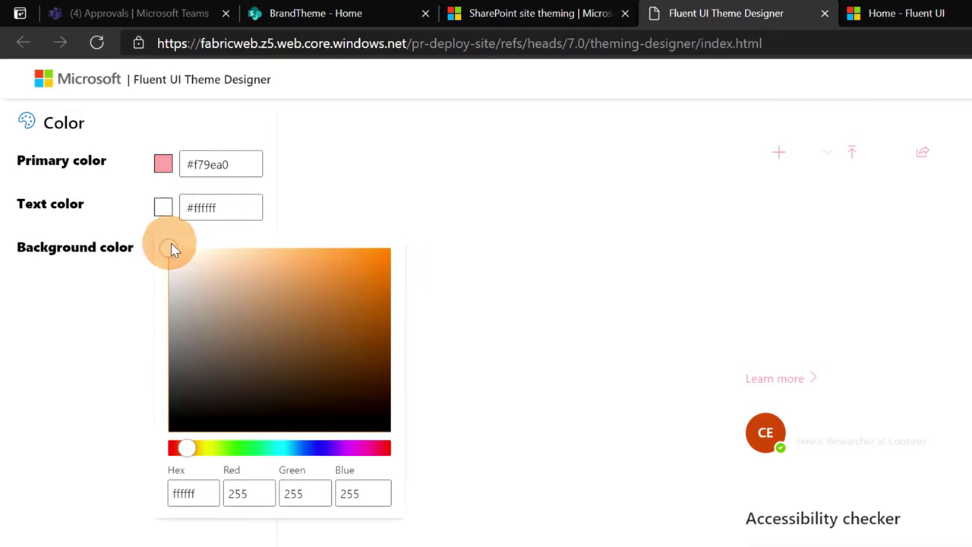
left_click_drag(171, 248, 450, 433)
left_click(449, 433)
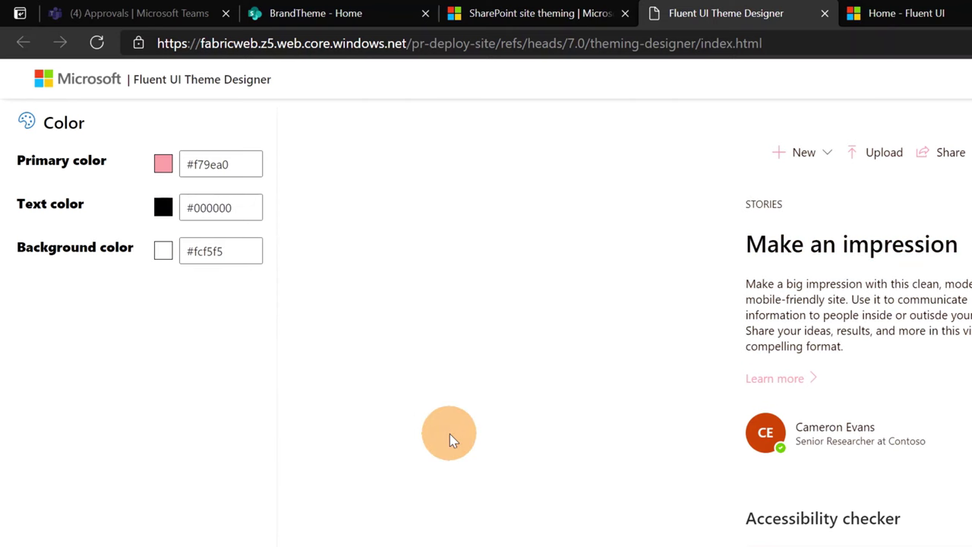
left_click(182, 251)
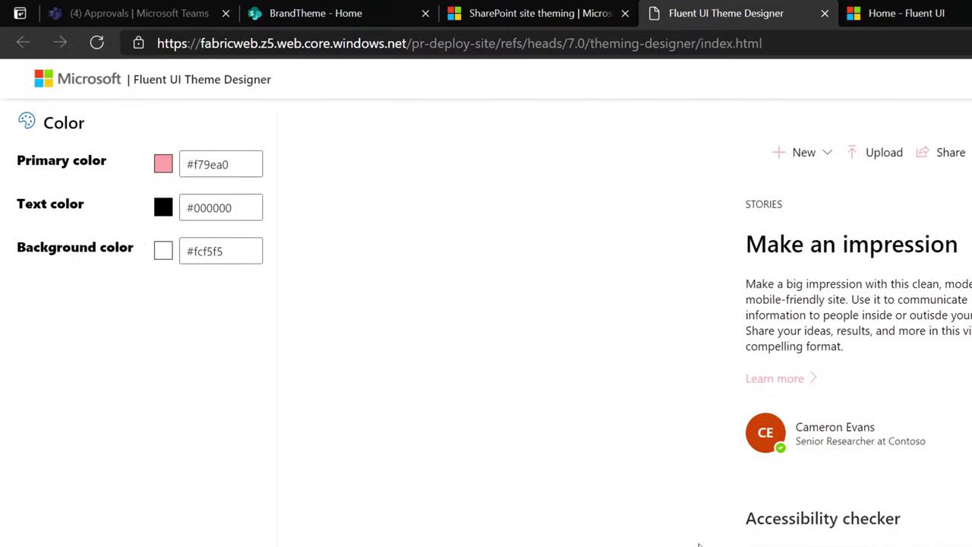
Step: Deepen the primary colour to dark red #910104, clearing all accessibility errors
left_click(165, 167)
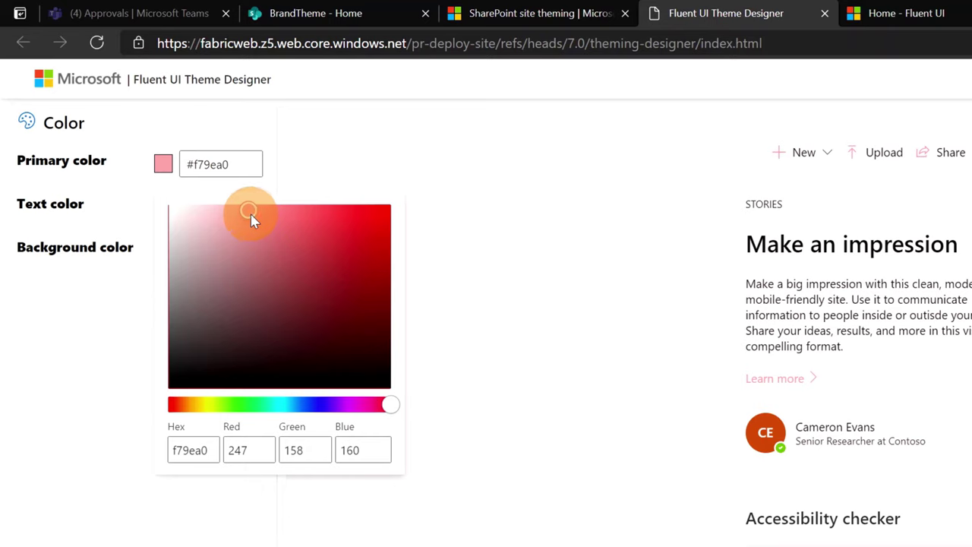
left_click_drag(251, 216, 389, 287)
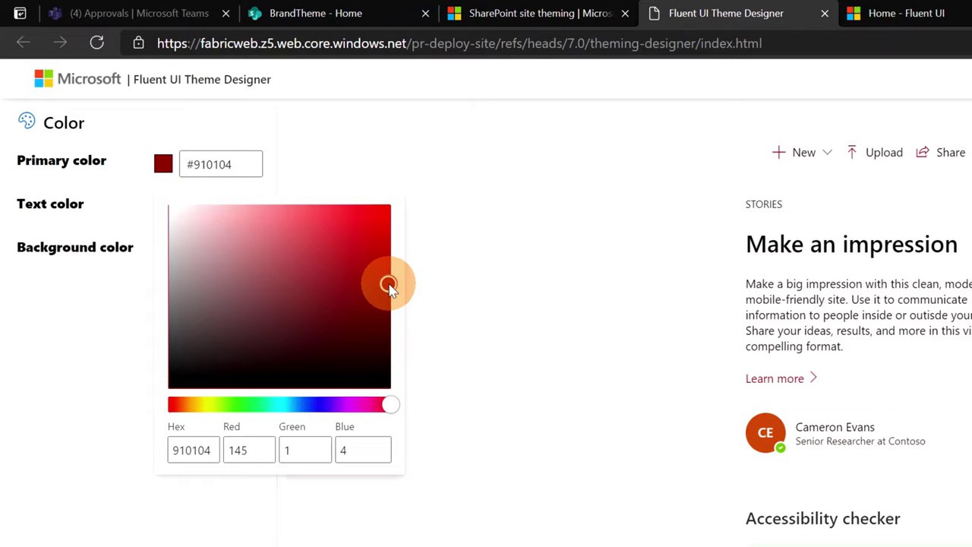
left_click(507, 339)
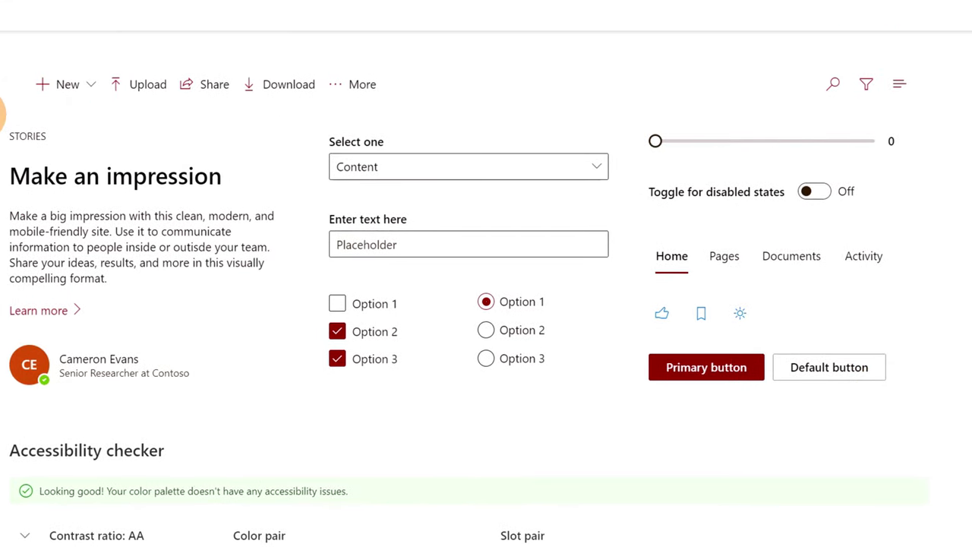
left_click(596, 171)
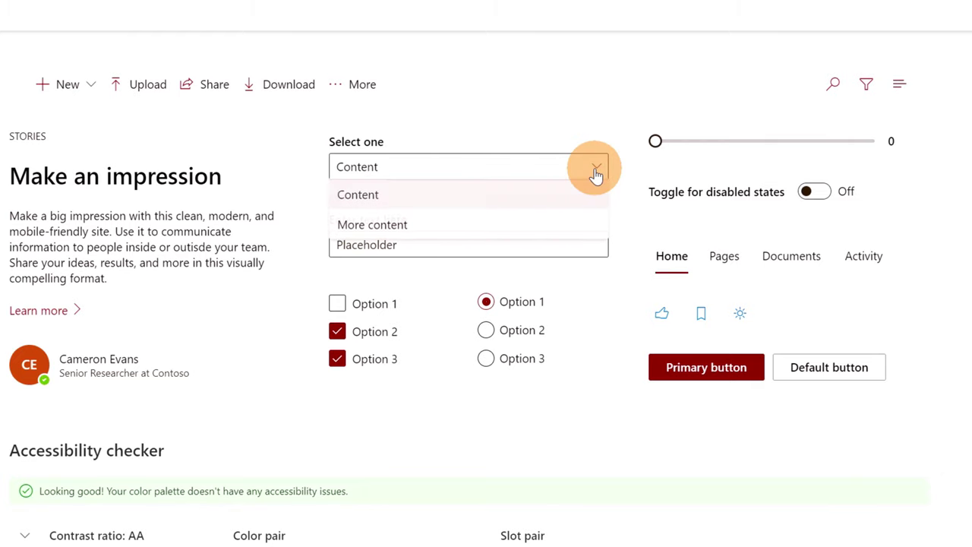
left_click(553, 205)
left_click_drag(657, 147, 714, 144)
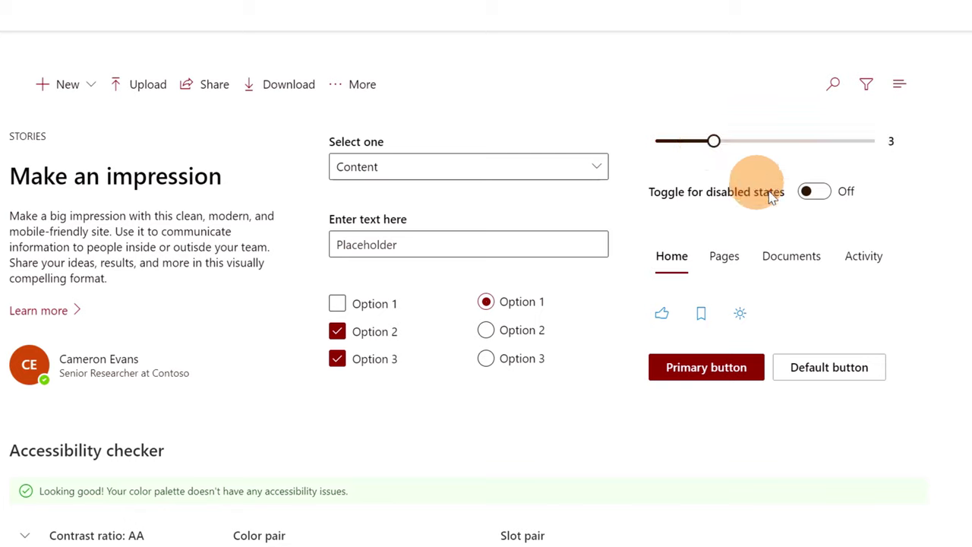
left_click(815, 191)
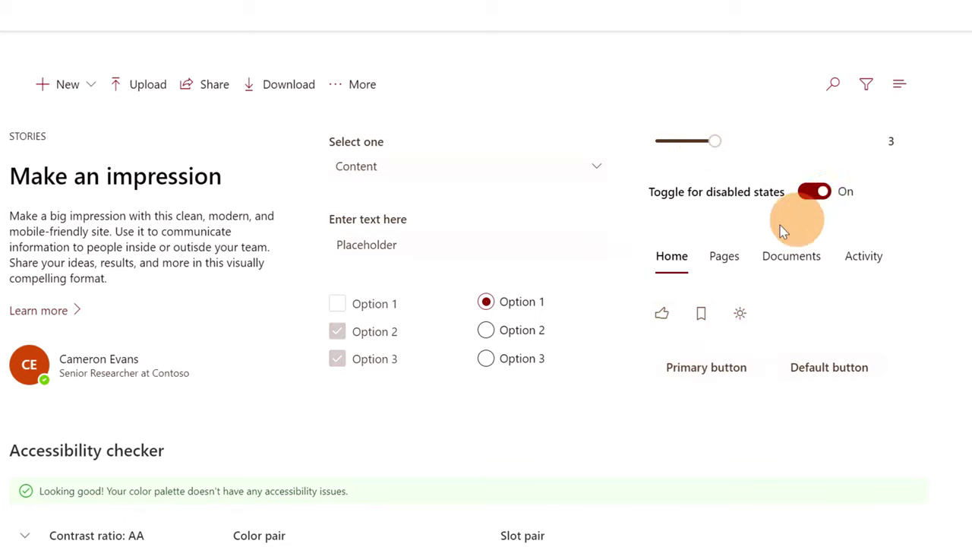
left_click(720, 259)
left_click(801, 258)
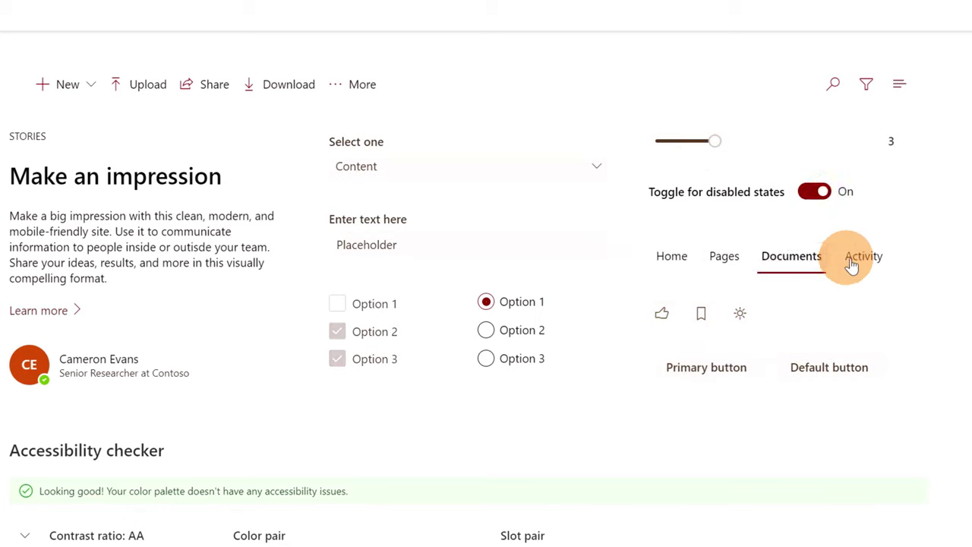
left_click(857, 258)
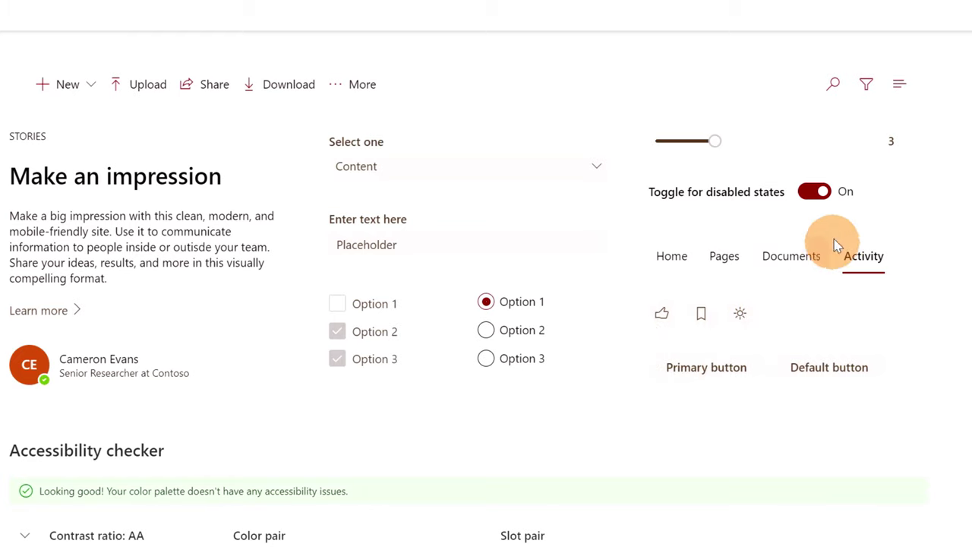
left_click(814, 192)
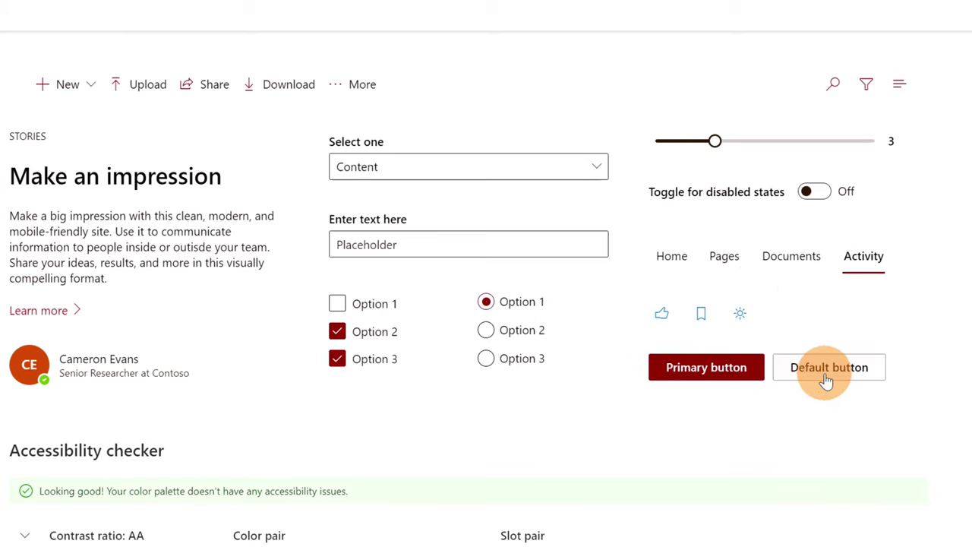
left_click(521, 329)
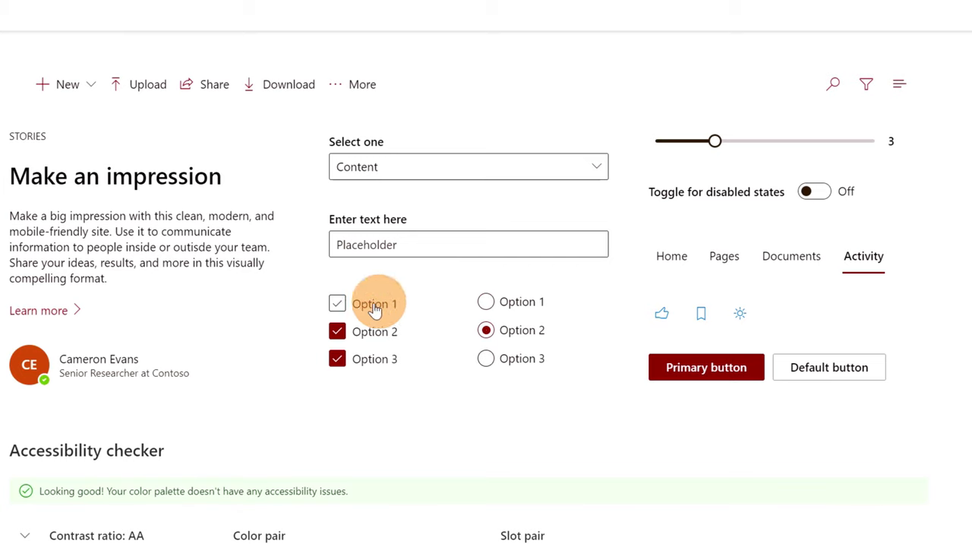
left_click(337, 305)
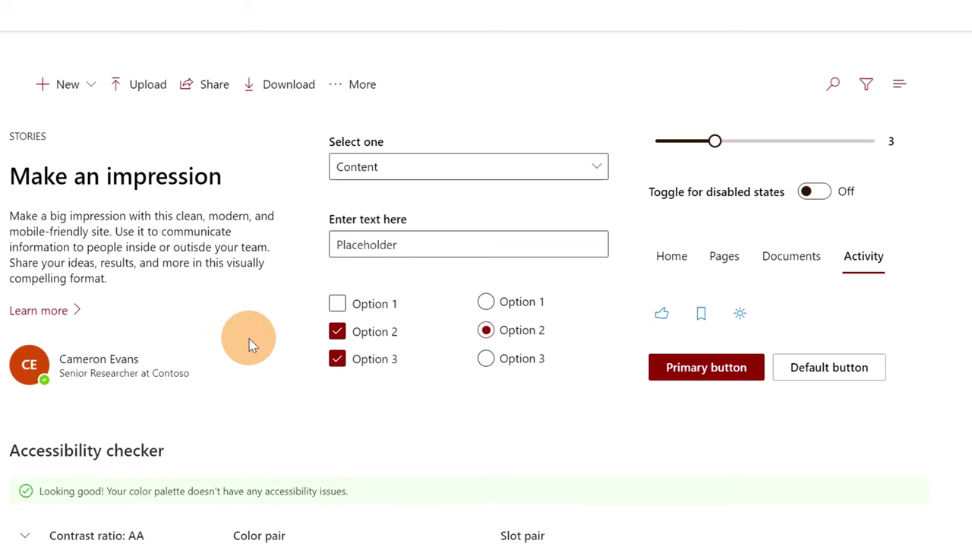
scroll(54, 425, "down", 10)
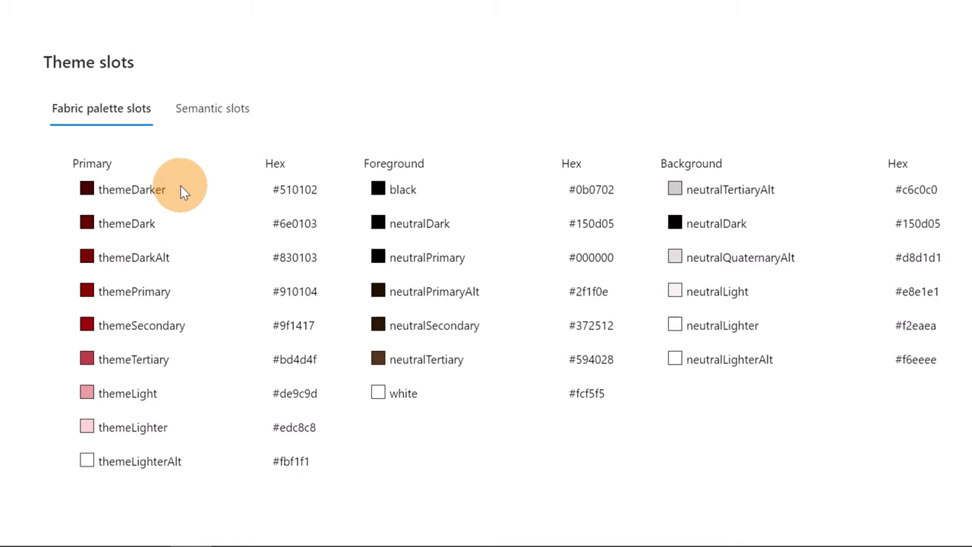
left_click_drag(182, 191, 91, 191)
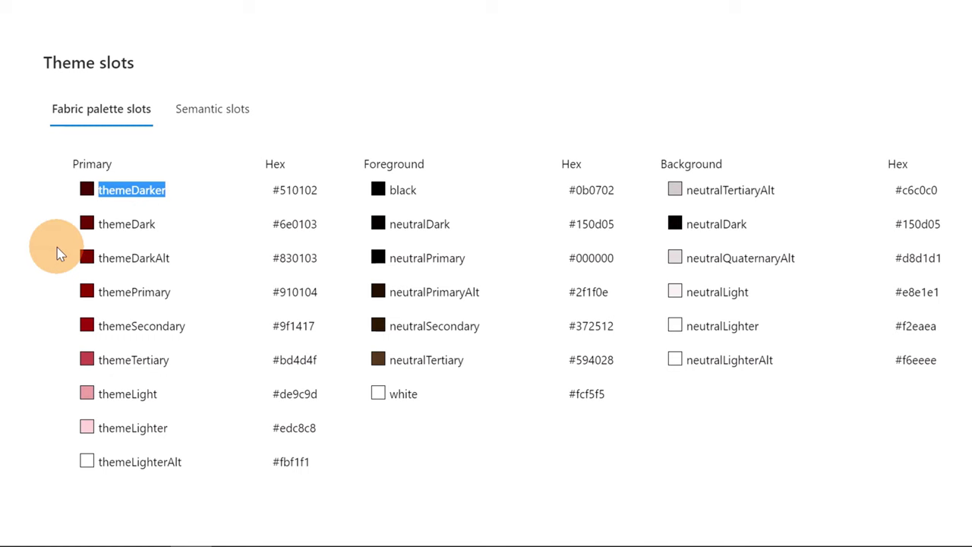
scroll(57, 253, "up", 6)
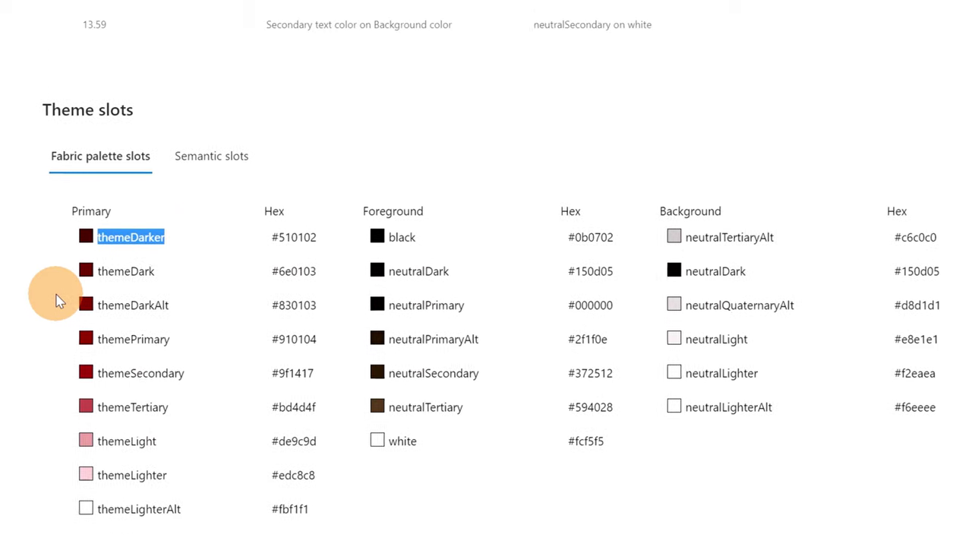
scroll(347, 452, "up", 2)
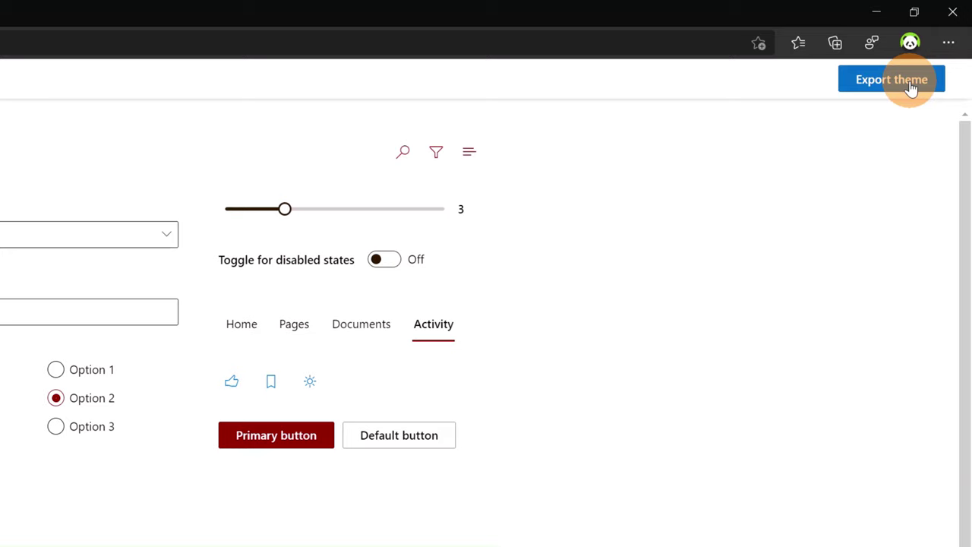
Step: Export the theme and view its code as JSON, then as a PowerShell hashtable
left_click(910, 88)
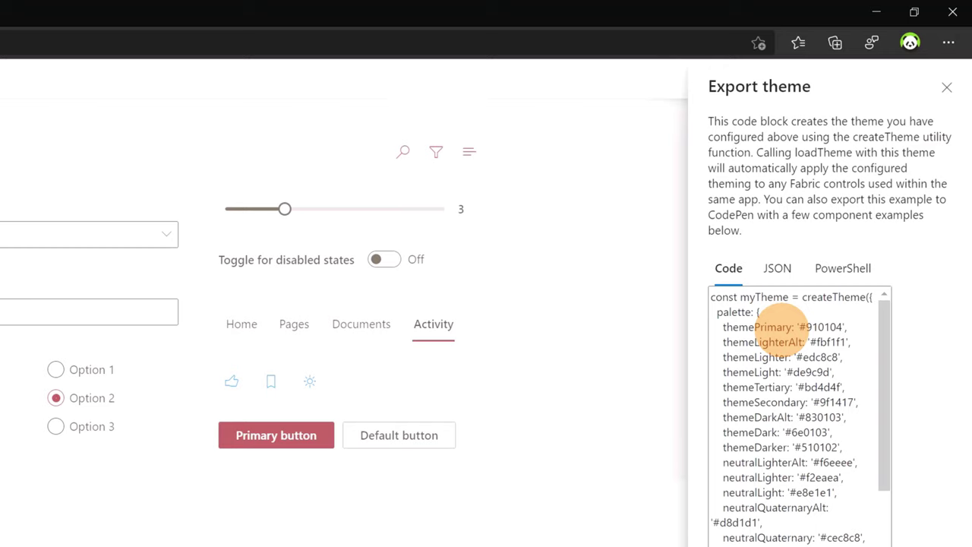
left_click_drag(879, 380, 858, 352)
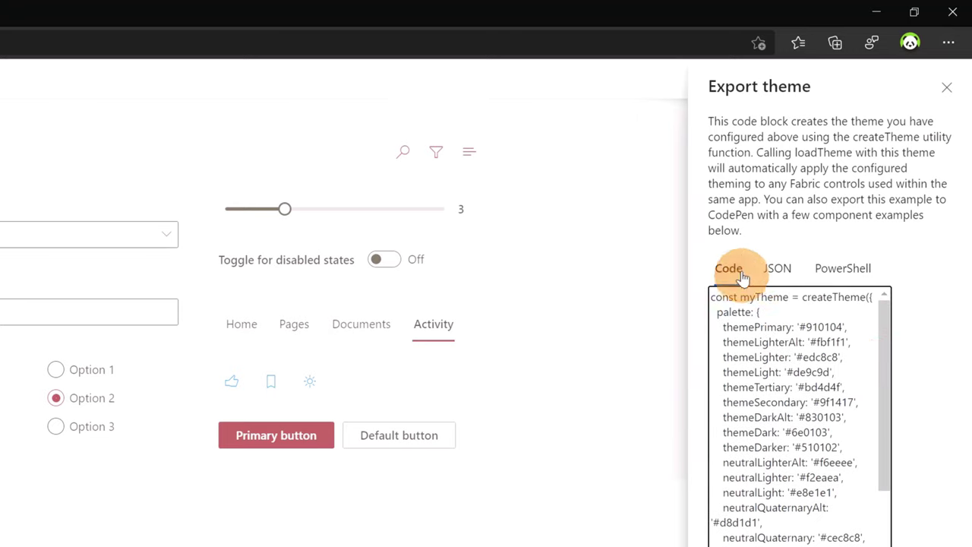
left_click(771, 275)
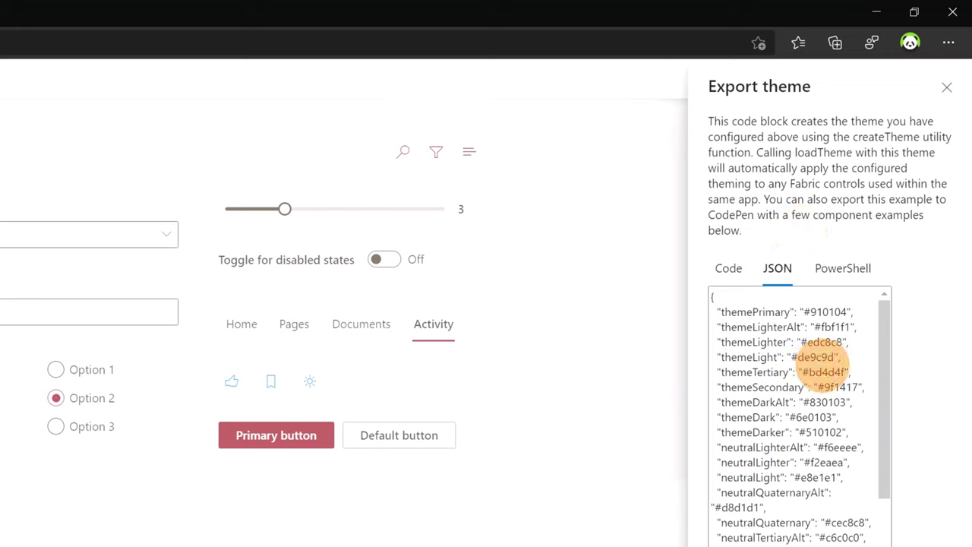
scroll(832, 372, "down", 1)
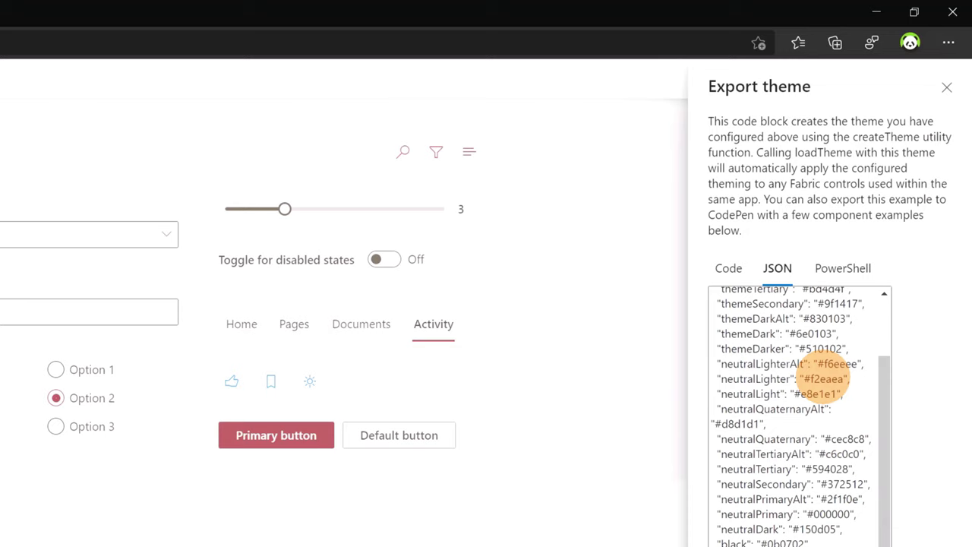
scroll(824, 373, "up", 1)
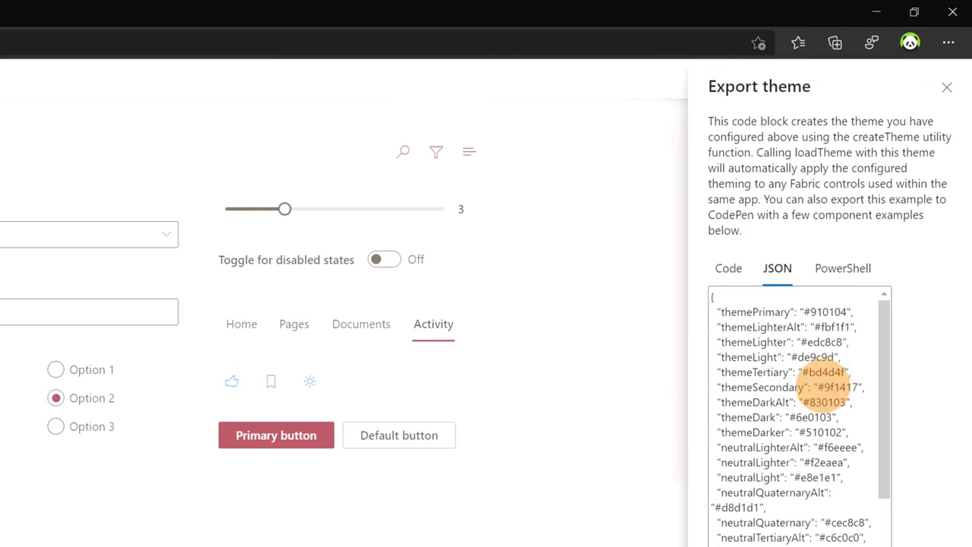
left_click(856, 277)
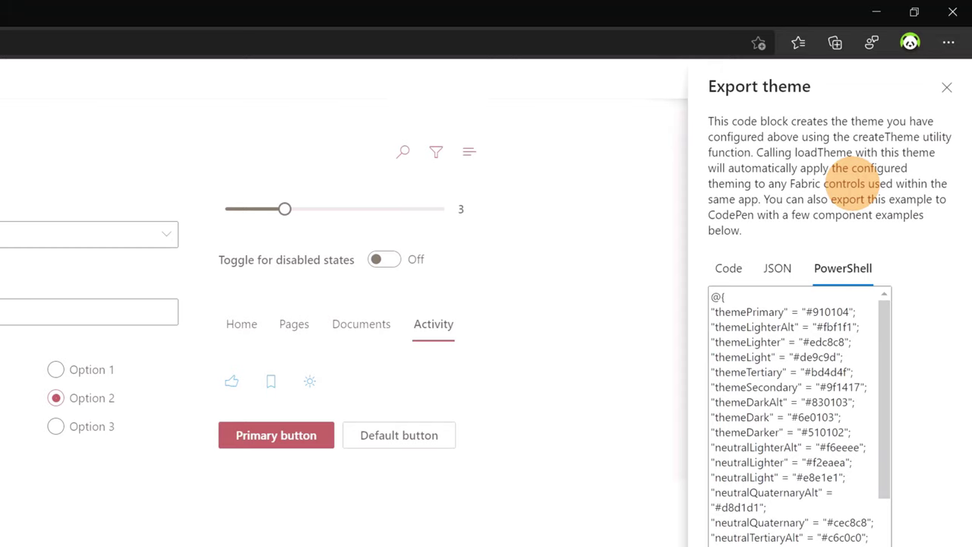
Step: Copy all of the PowerShell theme code and return to the site theming docs
left_click(775, 464)
key("ctrl+a")
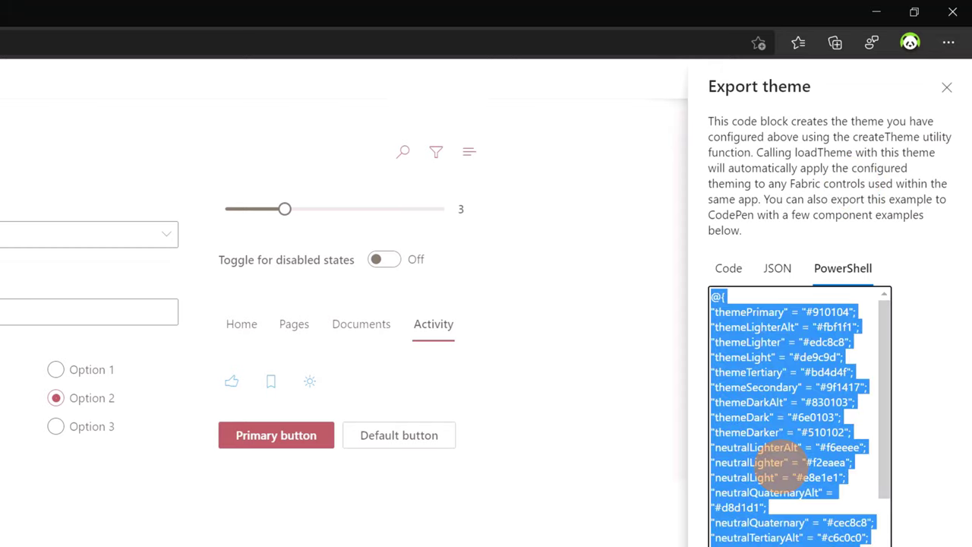
right_click(775, 464)
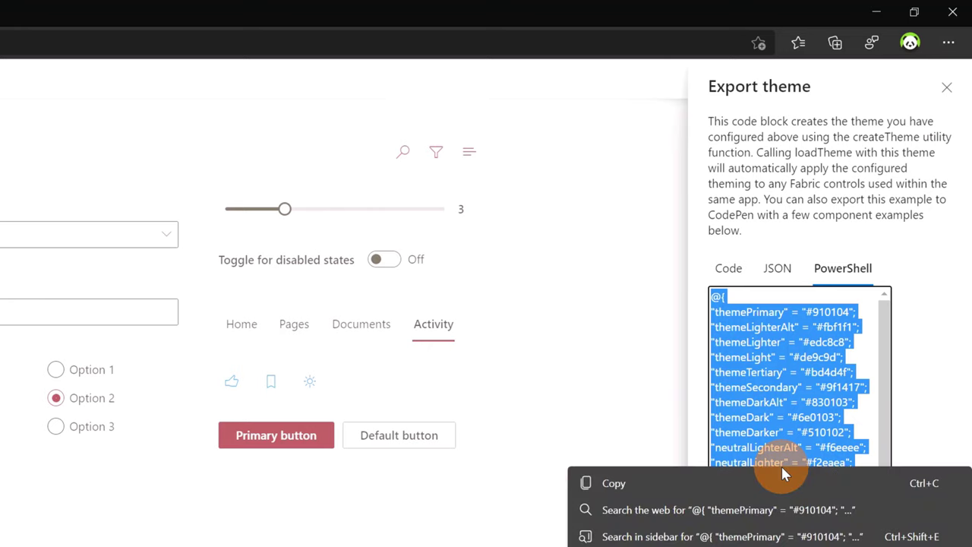
left_click(773, 484)
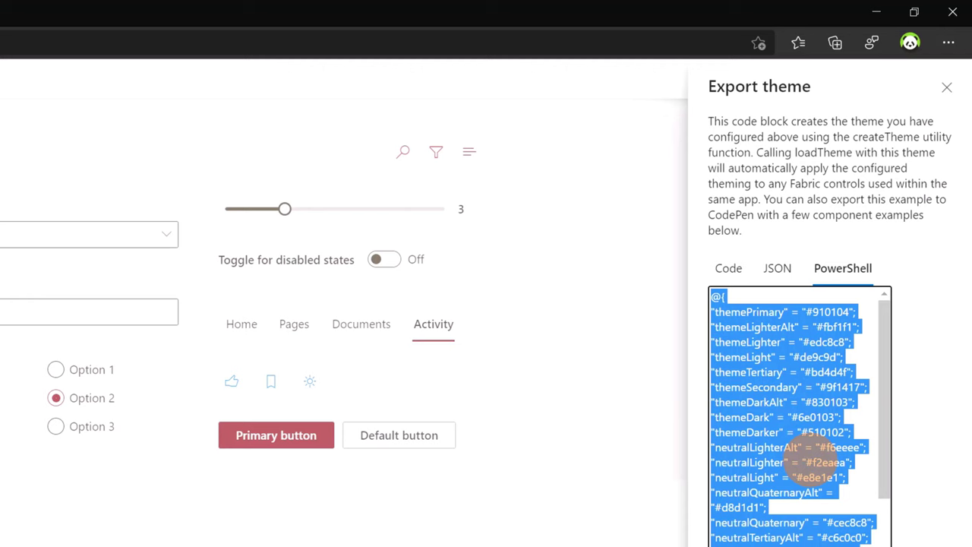
key("ctrl+shift+Tab")
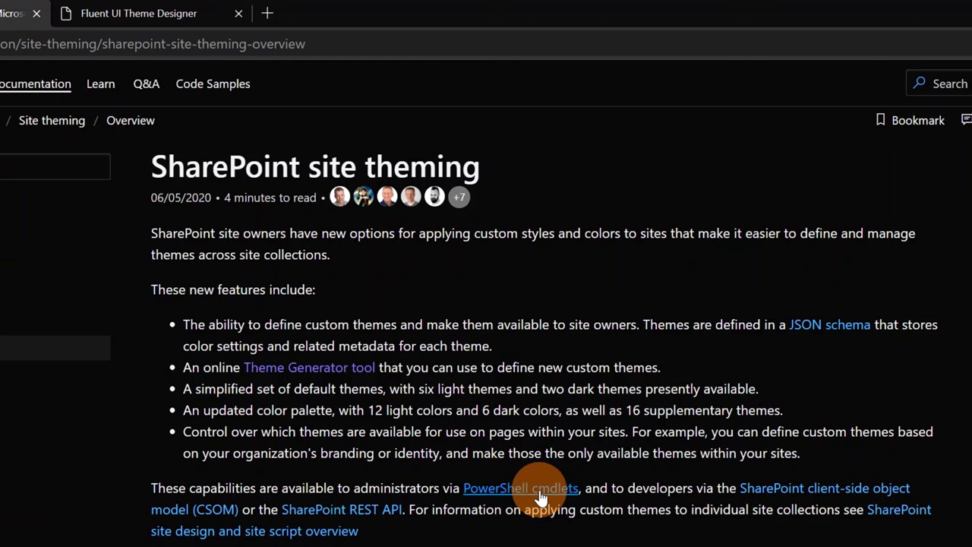
Step: Follow the PowerShell cmdlets link to the Add-SPOTheme, Get-SPOTheme and Remove-SPOTheme article
left_click(540, 495)
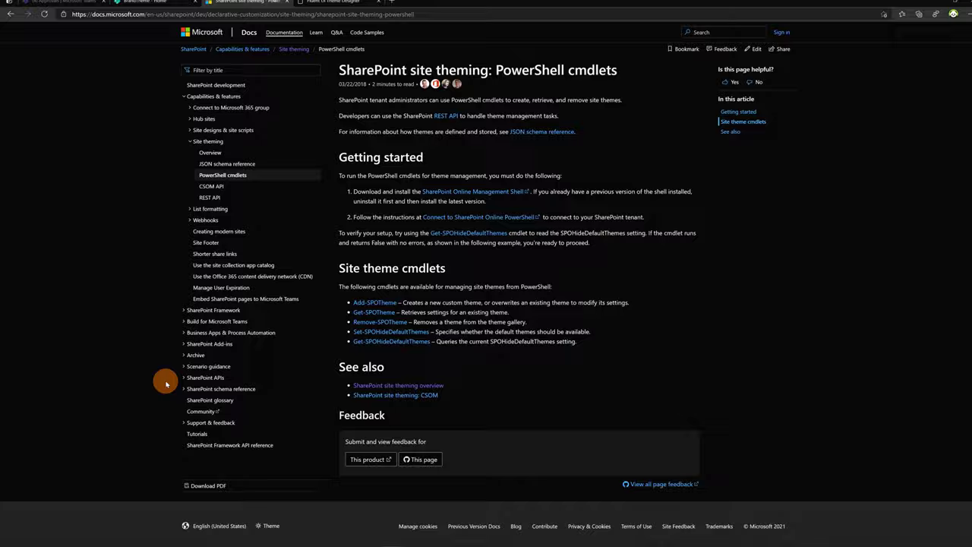
Step: Launch PowerShell ISE as administrator and select the Get-Module check on line 1
key("super")
type("is")
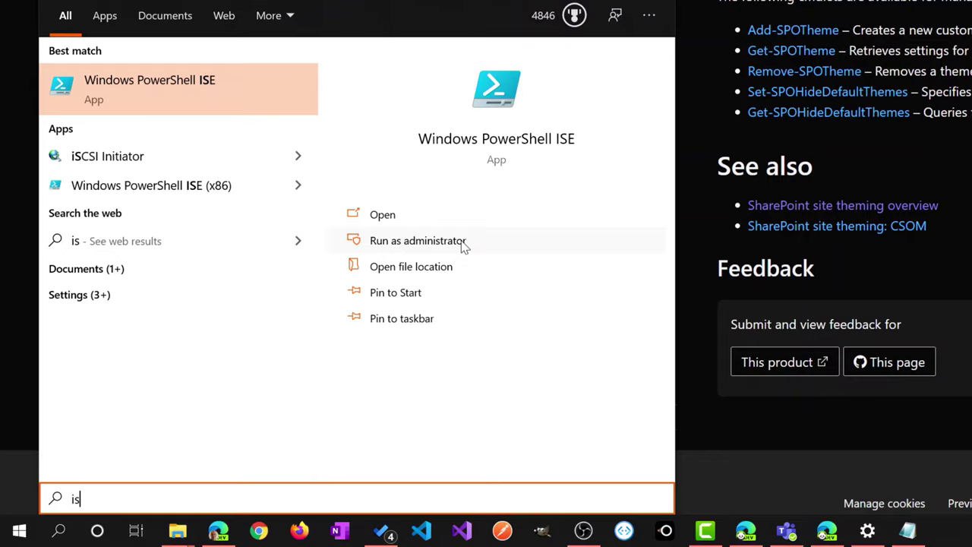
left_click(465, 241)
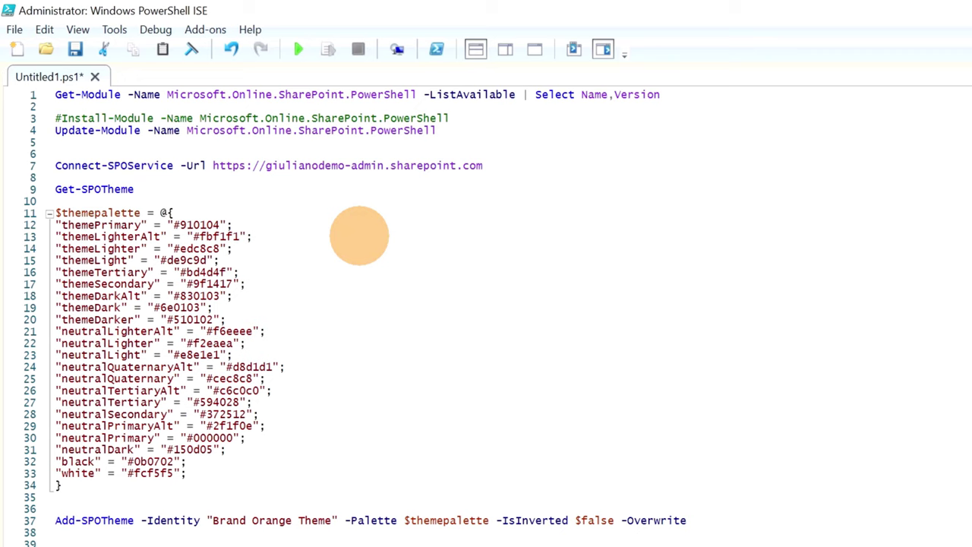
left_click_drag(661, 97, 54, 96)
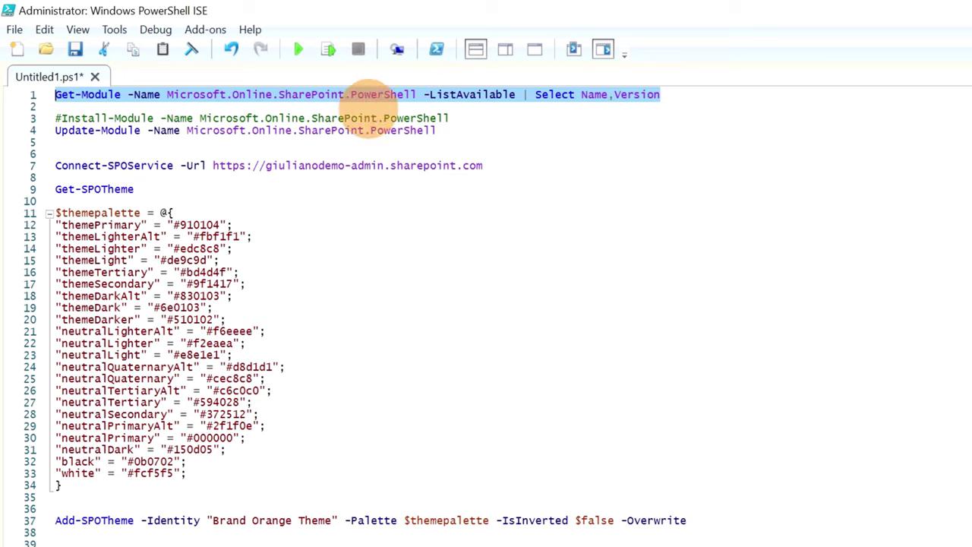
Step: Run line 1 to confirm module version 16.0.19418.0, then review the Install-Module, Update-Module and Connect-SPOService lines
left_click(328, 49)
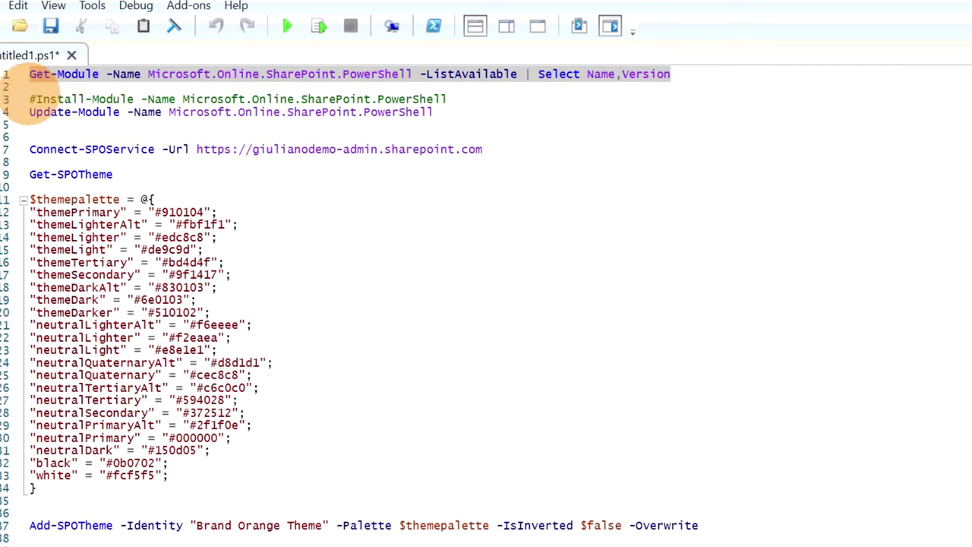
left_click_drag(30, 99, 448, 98)
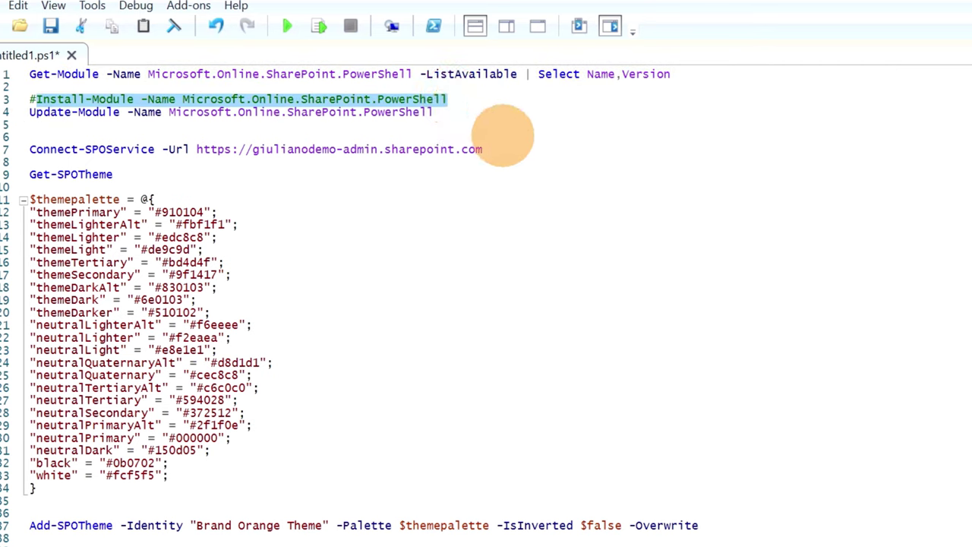
left_click(503, 137)
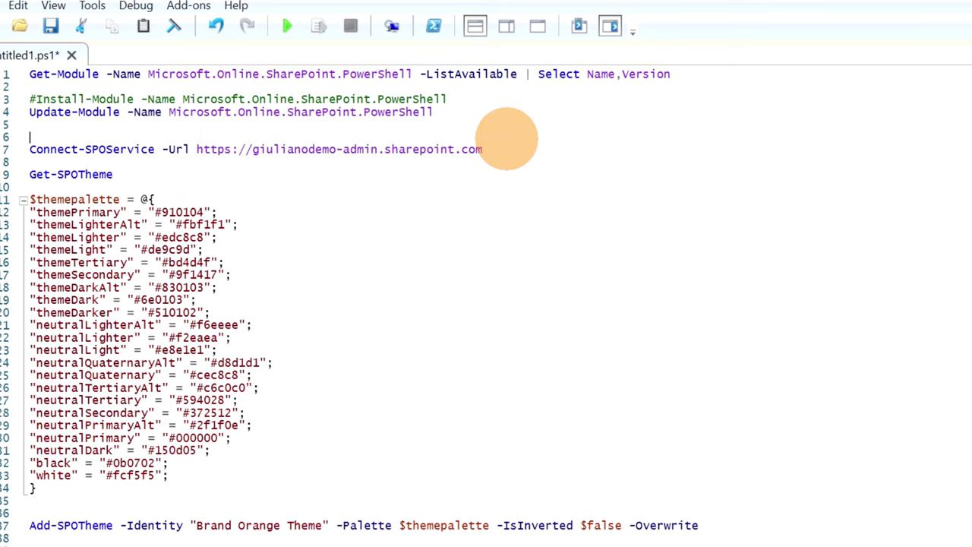
left_click_drag(30, 111, 435, 112)
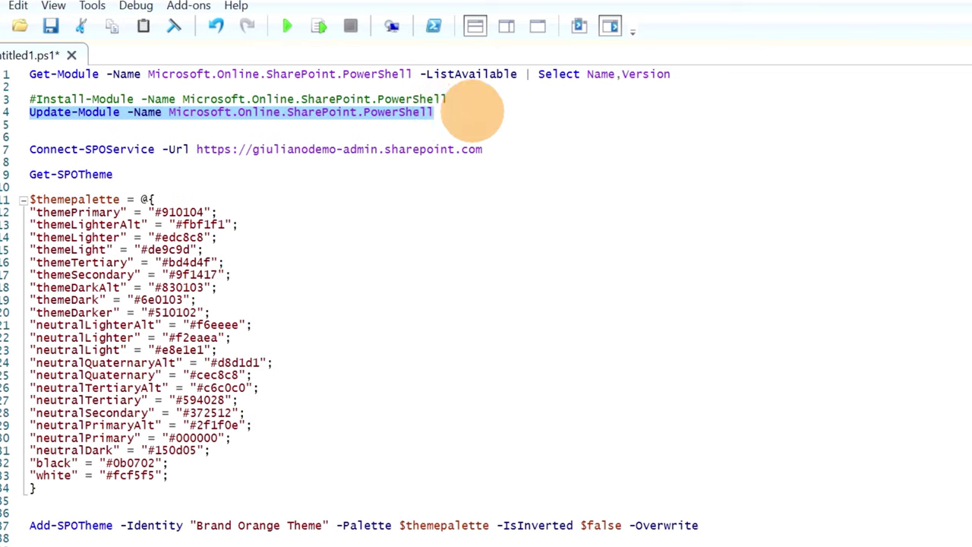
left_click(30, 161)
left_click_drag(45, 157, 30, 149)
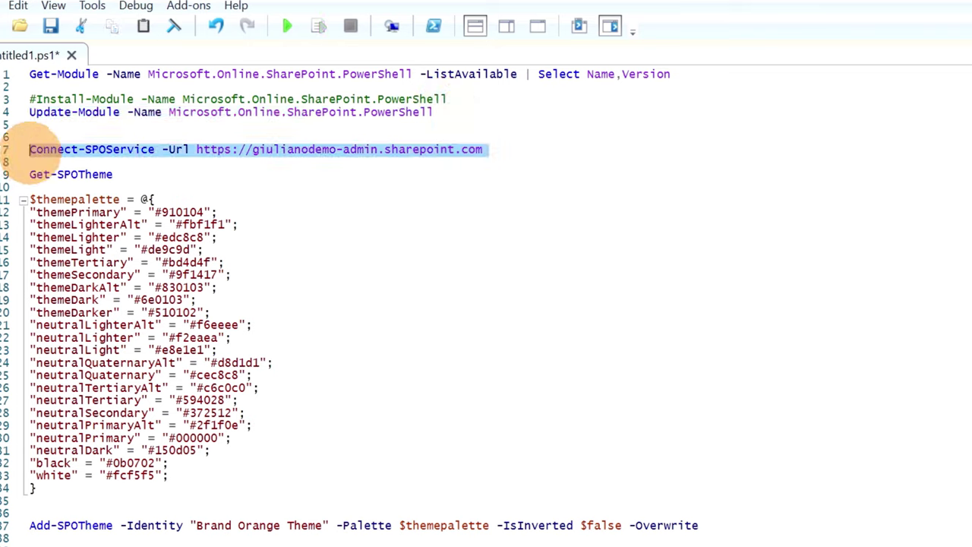
left_click(571, 150)
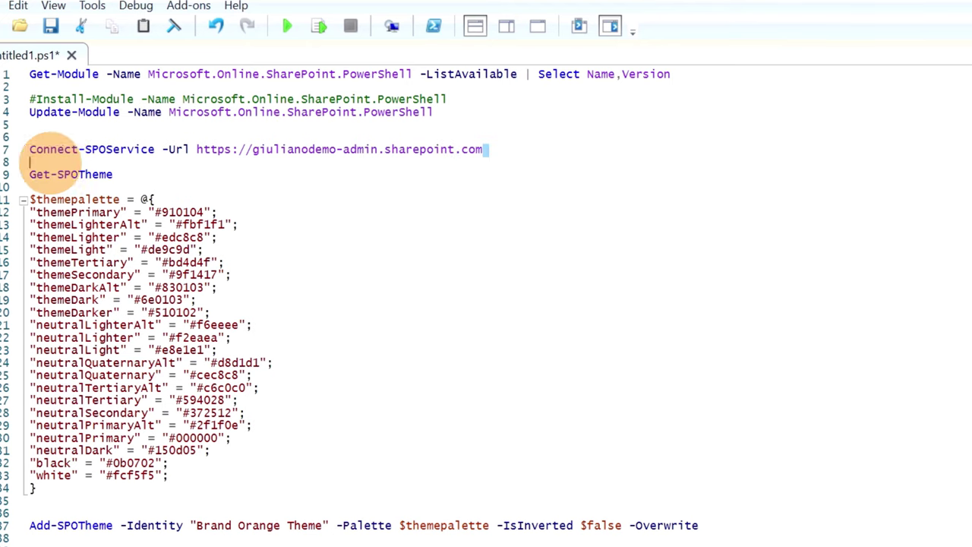
Step: Connect to the SharePoint admin site with Connect-SPOService, signing in with the account password, then run Get-SPOTheme
left_click(30, 150, "shift")
left_click(316, 29)
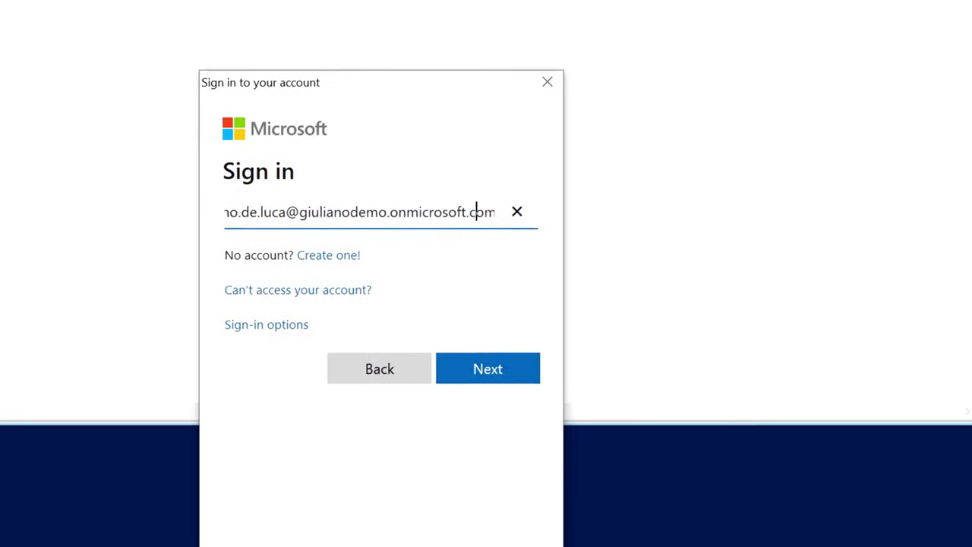
key("Return")
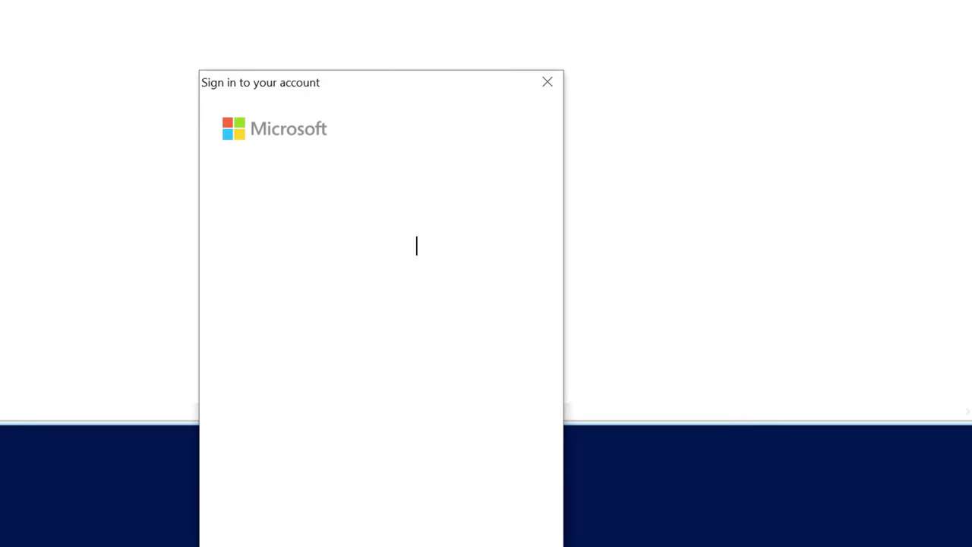
key("ctrl+v")
key("Return")
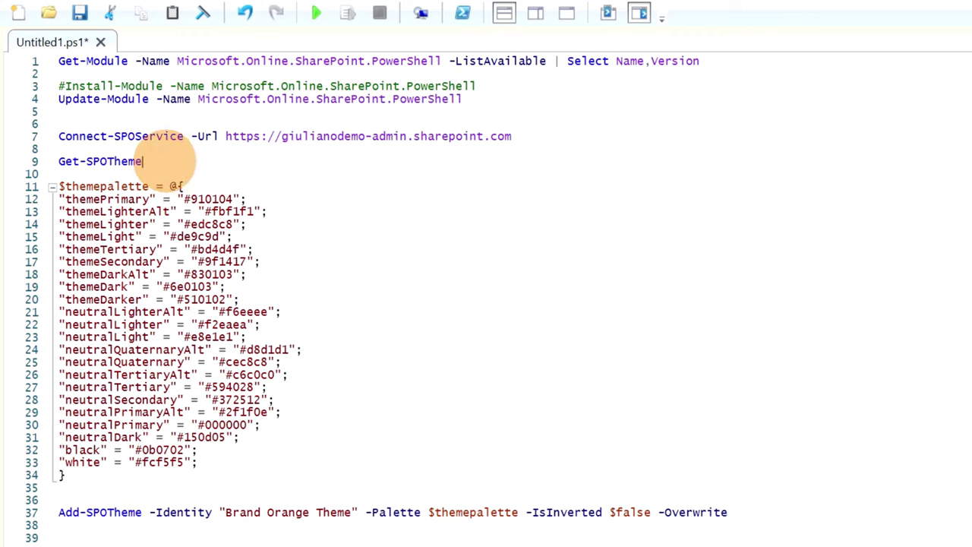
left_click_drag(161, 161, 64, 161)
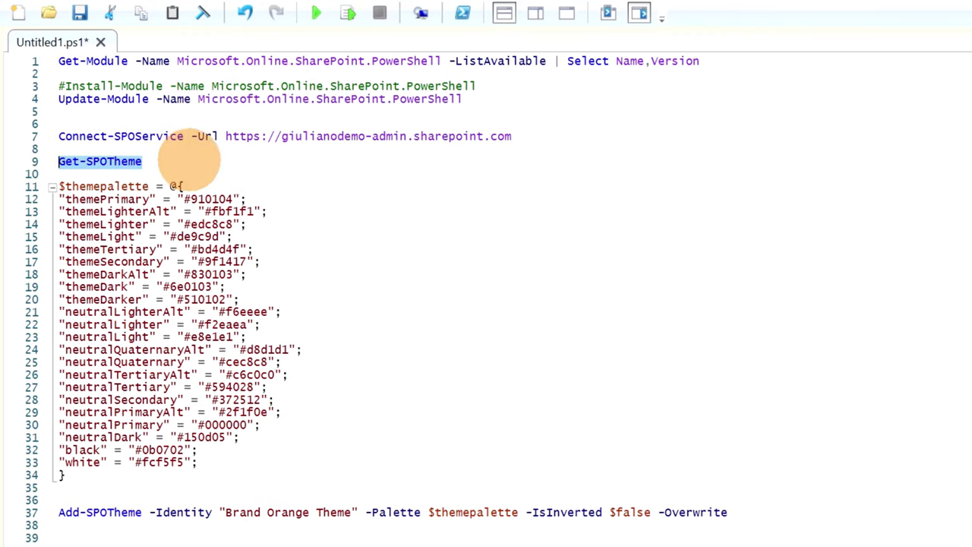
left_click(347, 13)
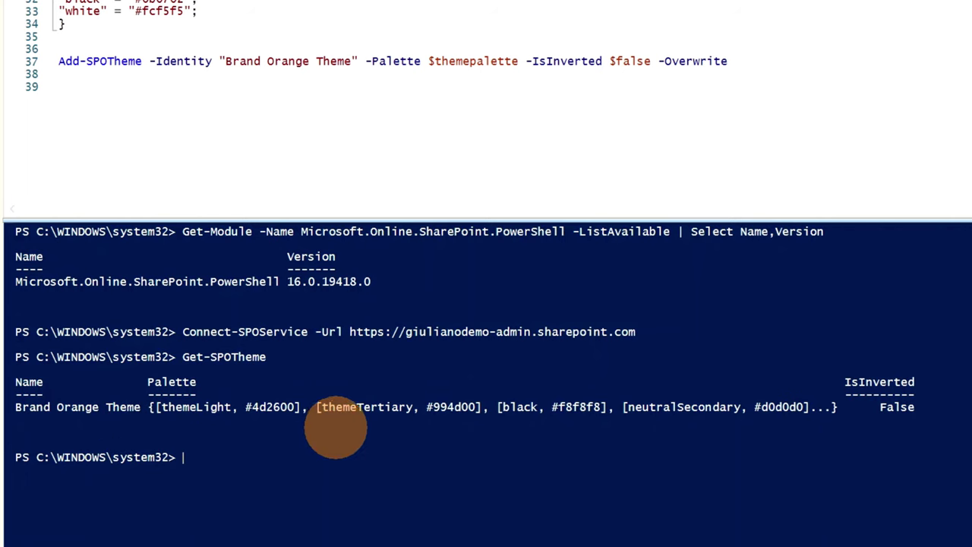
Step: Run the $themepalette block to load the dark-red colour palette
left_click_drag(97, 40, 39, 200)
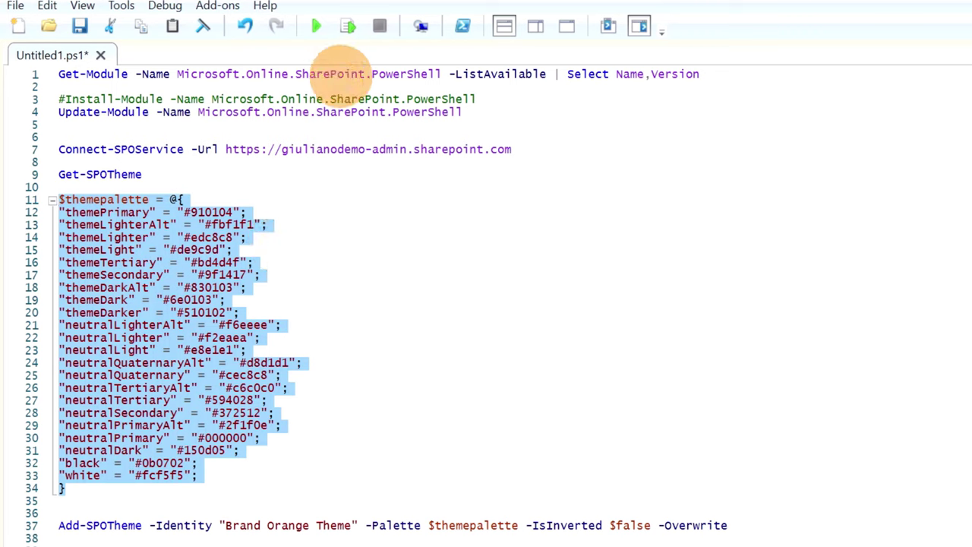
left_click(346, 32)
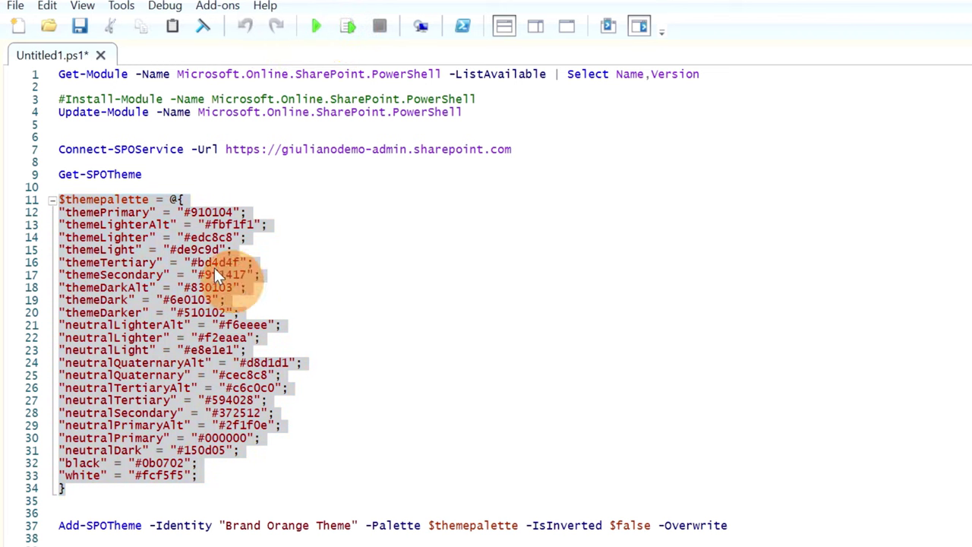
left_click(107, 199)
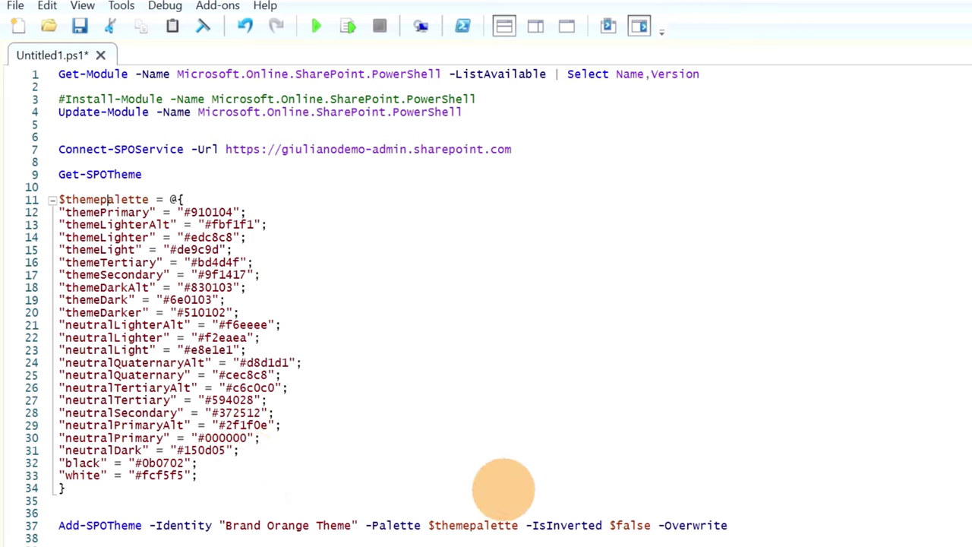
Step: Rename the theme on line 37 to "Brand Red Theme" and run the Add-SPOTheme line
left_click_drag(55, 525, 780, 526)
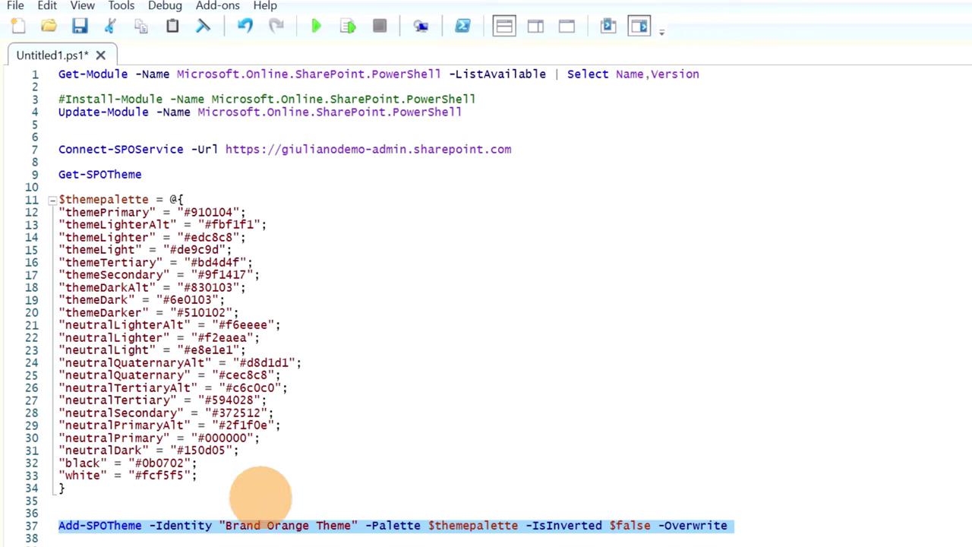
left_click(261, 515)
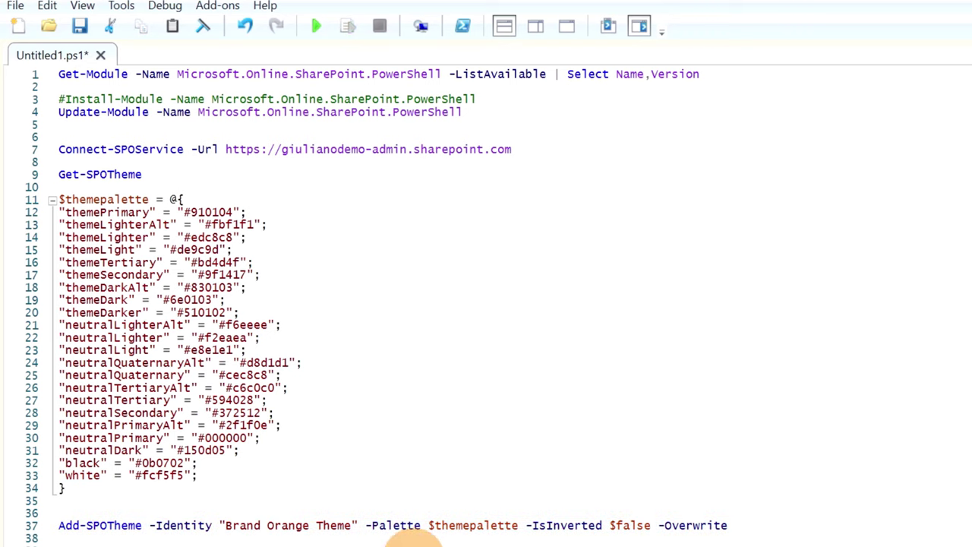
left_click(253, 526)
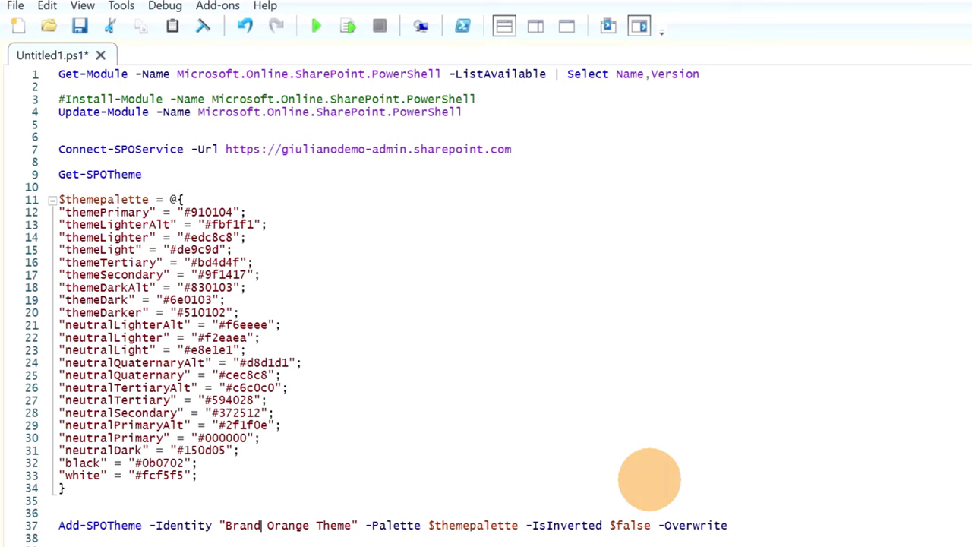
double_click(281, 525)
type("Red")
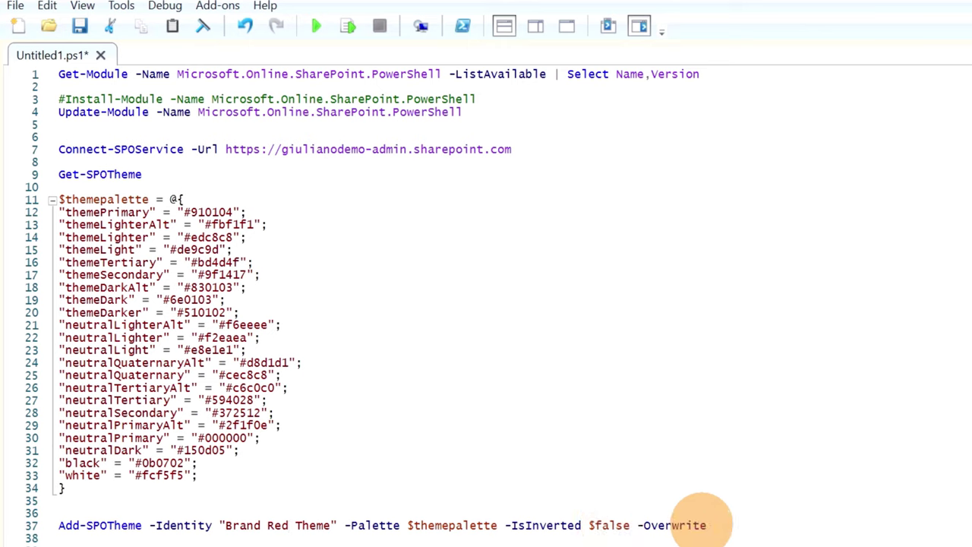
left_click_drag(717, 523, 638, 525)
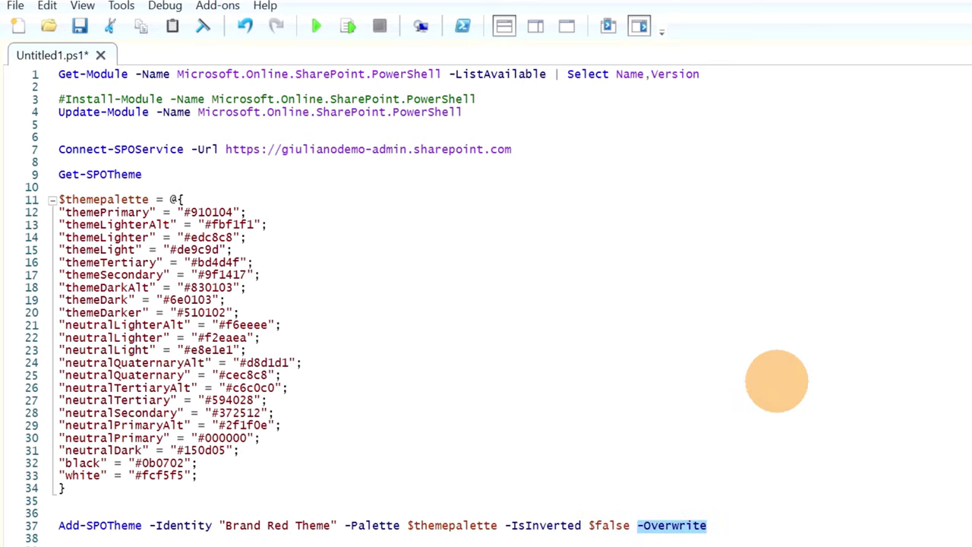
left_click_drag(711, 525, 66, 517)
left_click(347, 26)
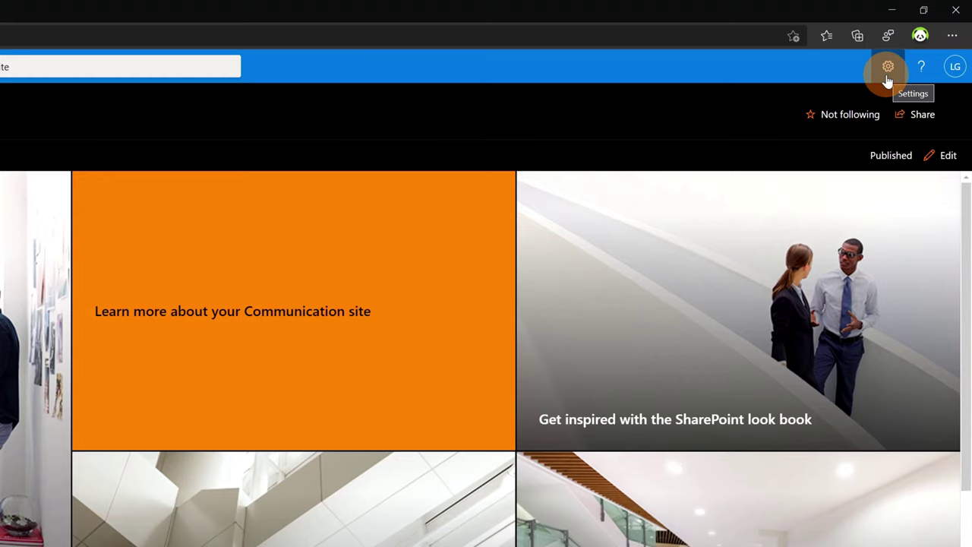
Step: In the site's Change the look > Theme options, select Brand Red Theme under Company themes
left_click(888, 68)
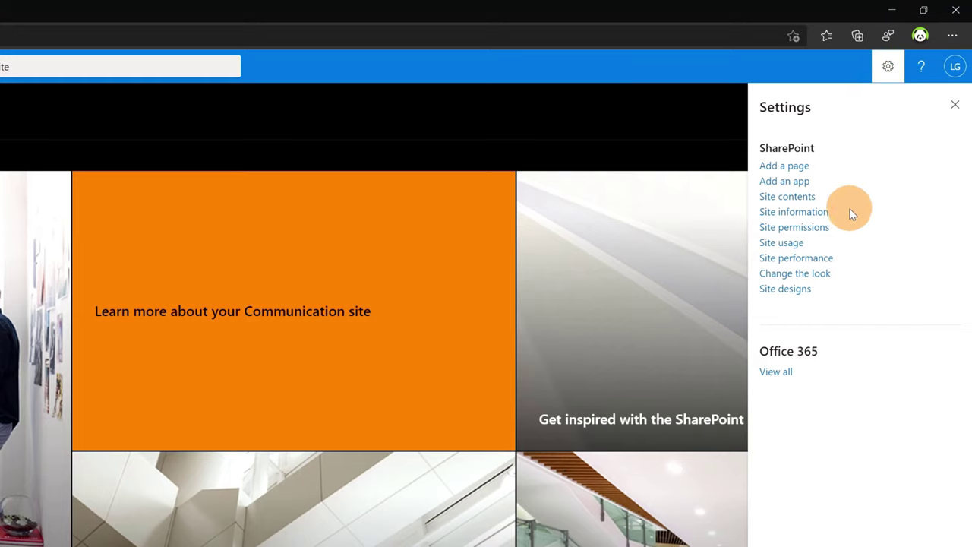
left_click(820, 275)
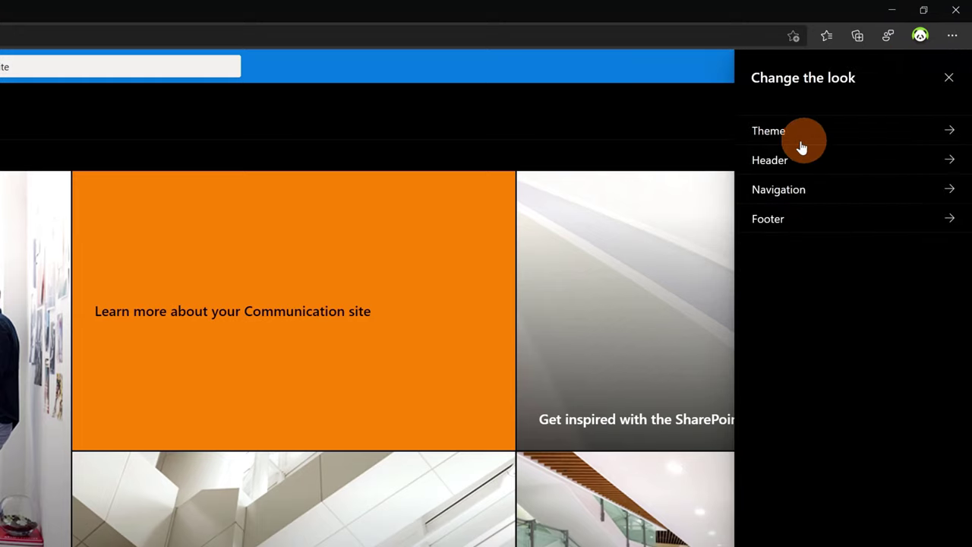
left_click(777, 139)
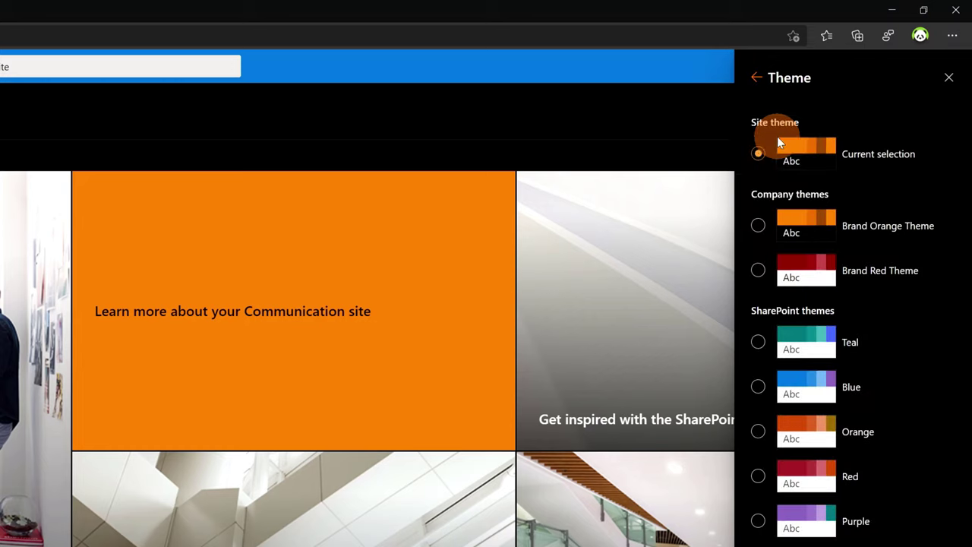
left_click(800, 280)
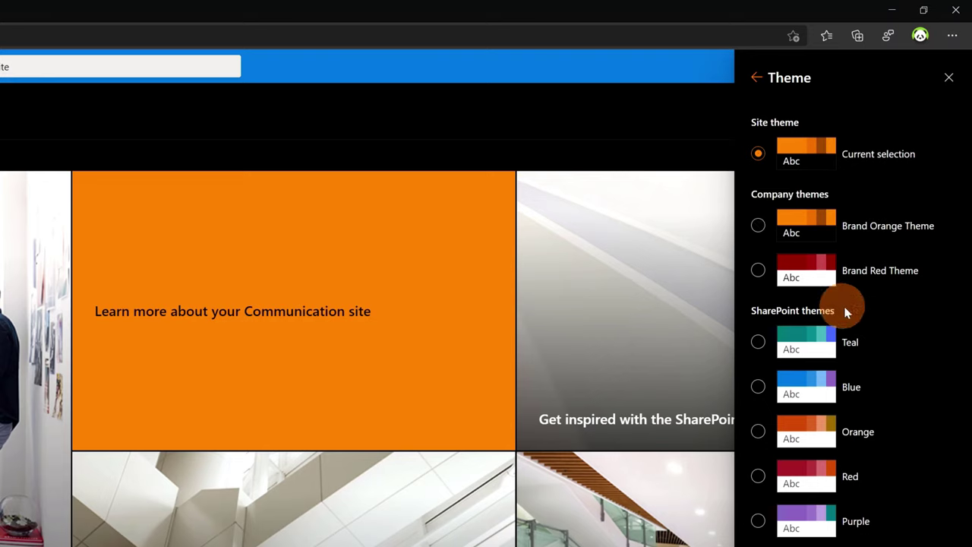
left_click(804, 279)
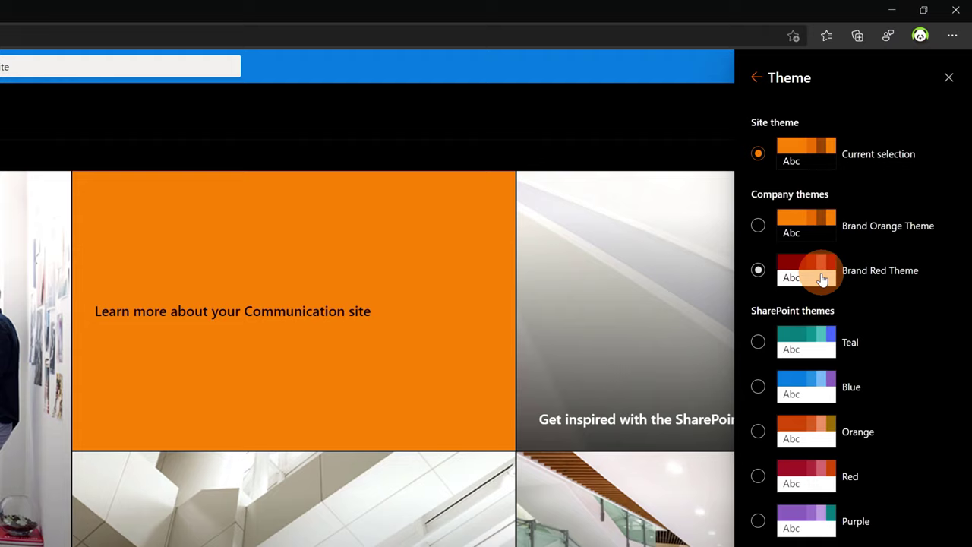
left_click(762, 272)
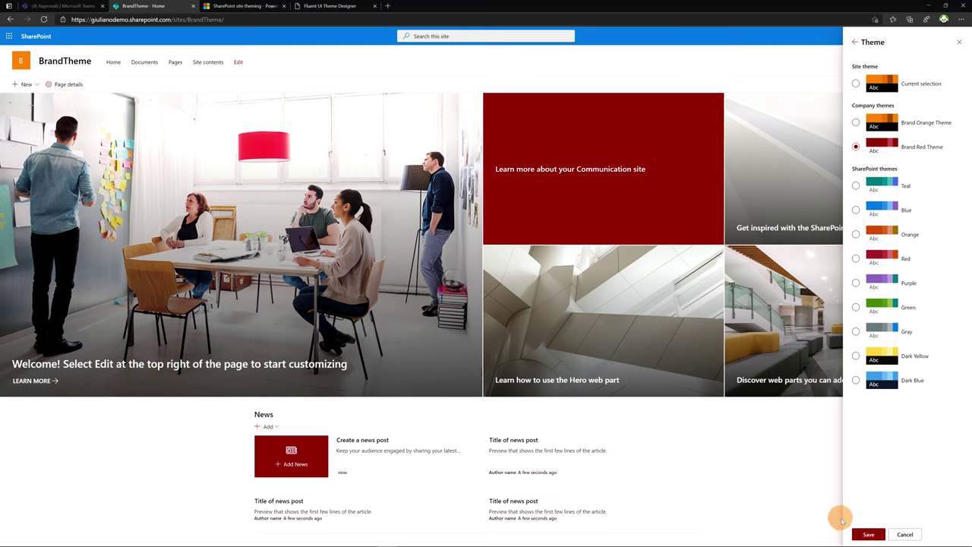
Step: Save Brand Red Theme as the BrandTheme site's theme
left_click(867, 535)
scroll(699, 362, "down", 5)
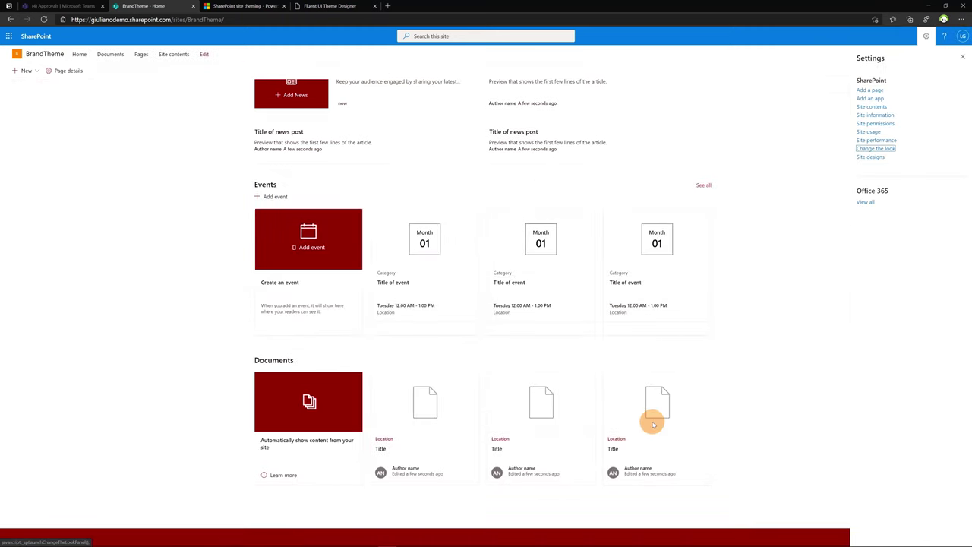
scroll(651, 417, "up", 5)
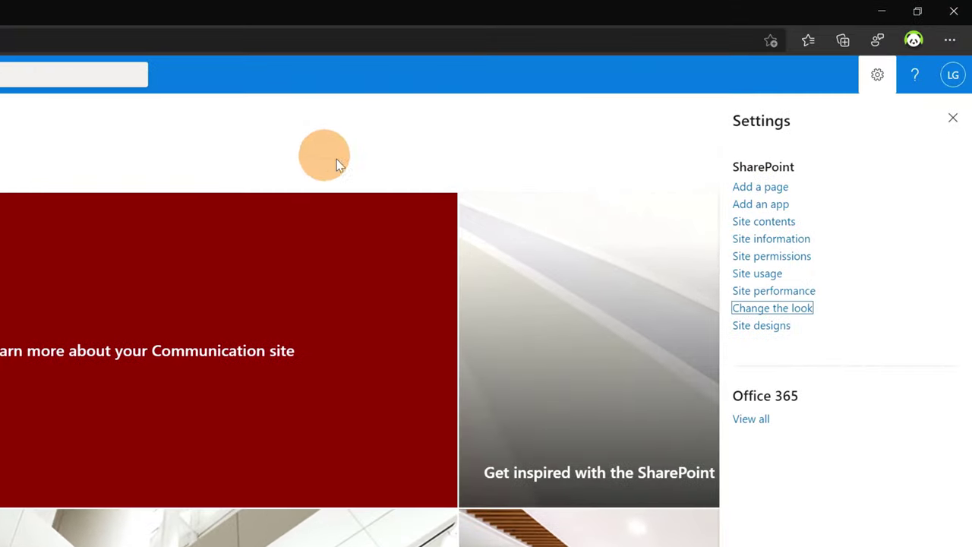
Step: Reopen Change the look > Theme to view the theme list, defaults still included
left_click(761, 307)
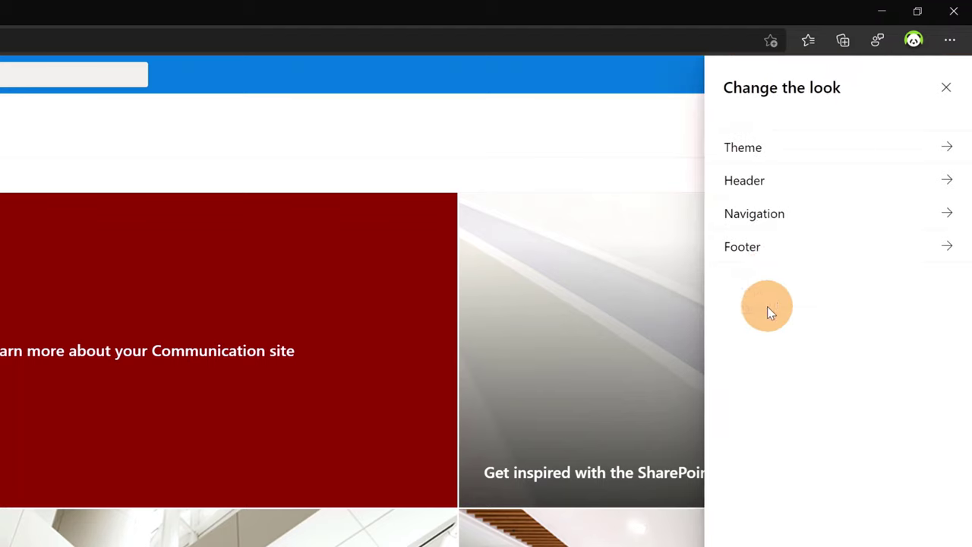
left_click(785, 148)
left_click(782, 397)
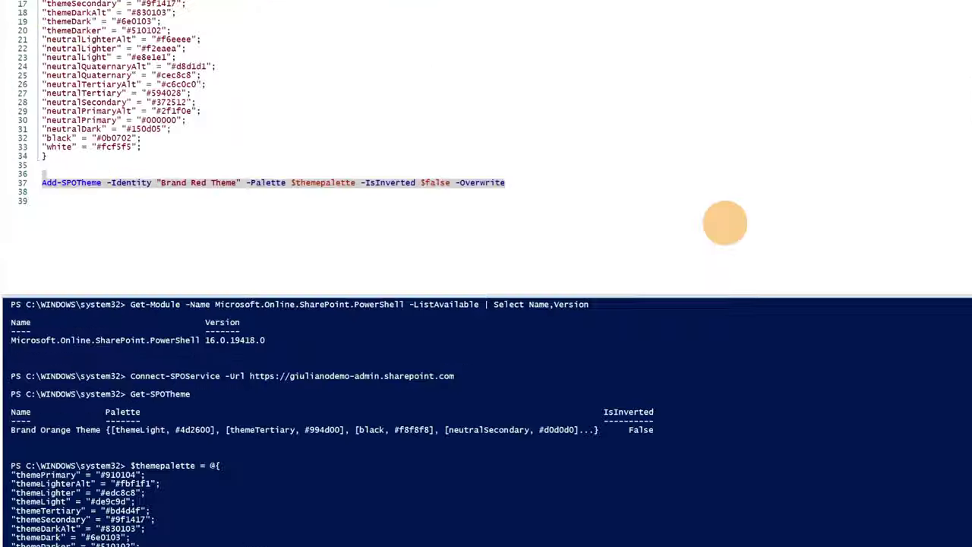
Step: Add 'Set-SPOHideDefaultThemes $true' on line 39 and run that line with F8
left_click(176, 213)
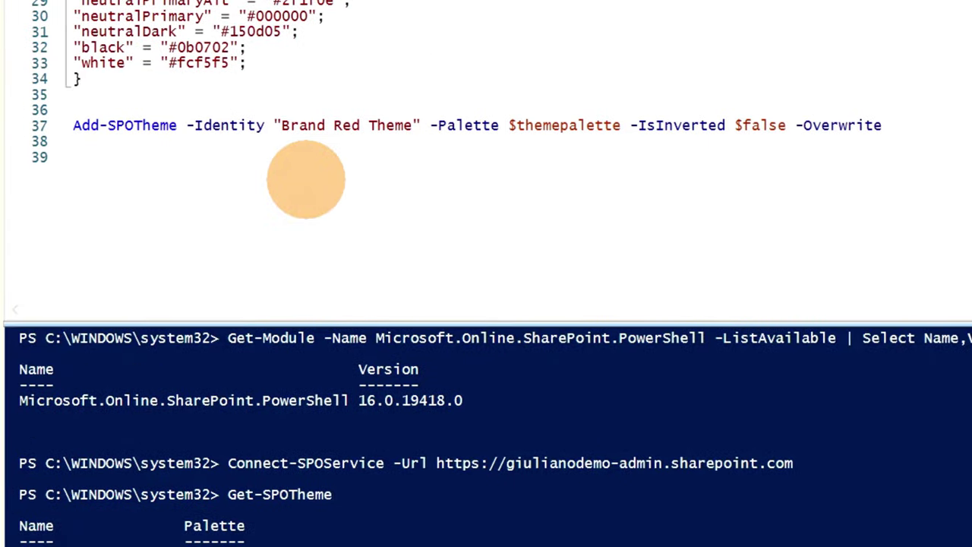
type("Set-SPOHideDefaultThemes")
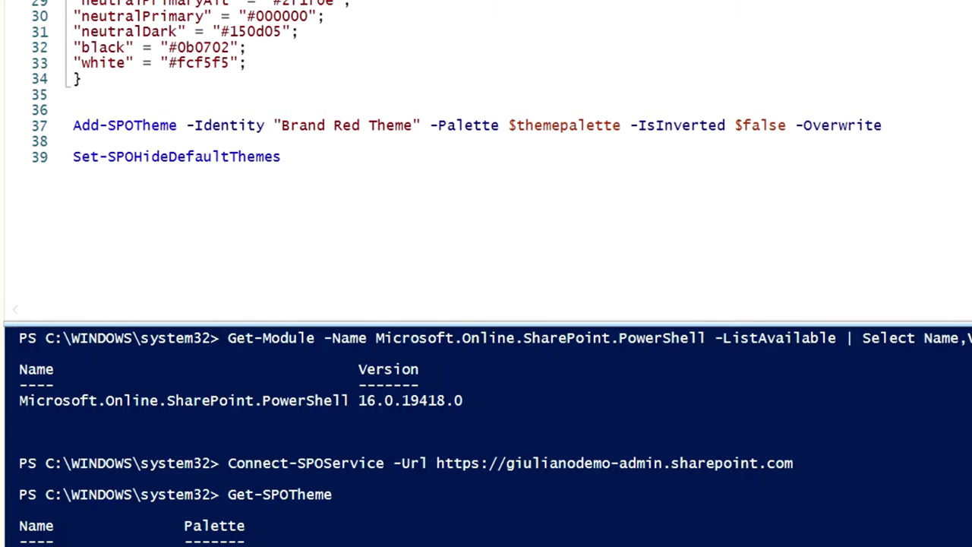
type("$")
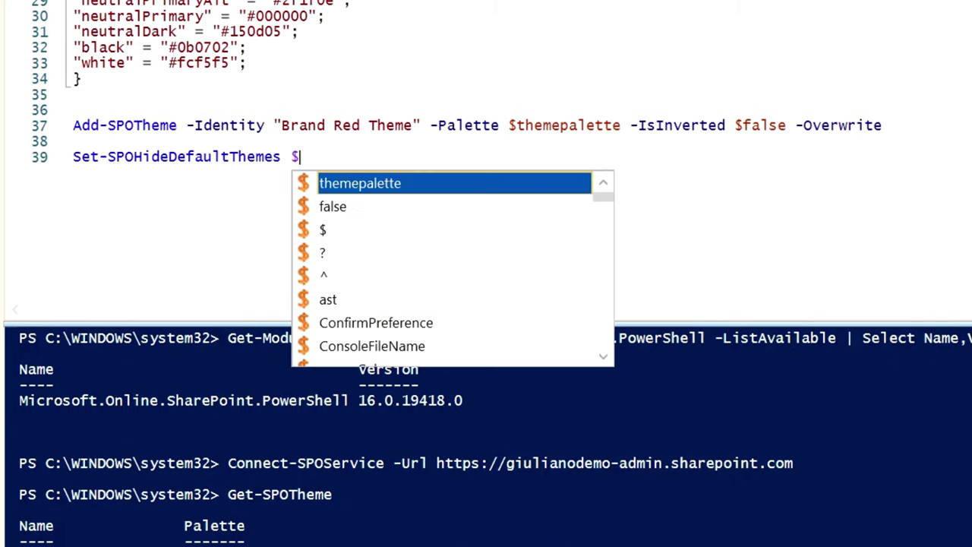
type("true")
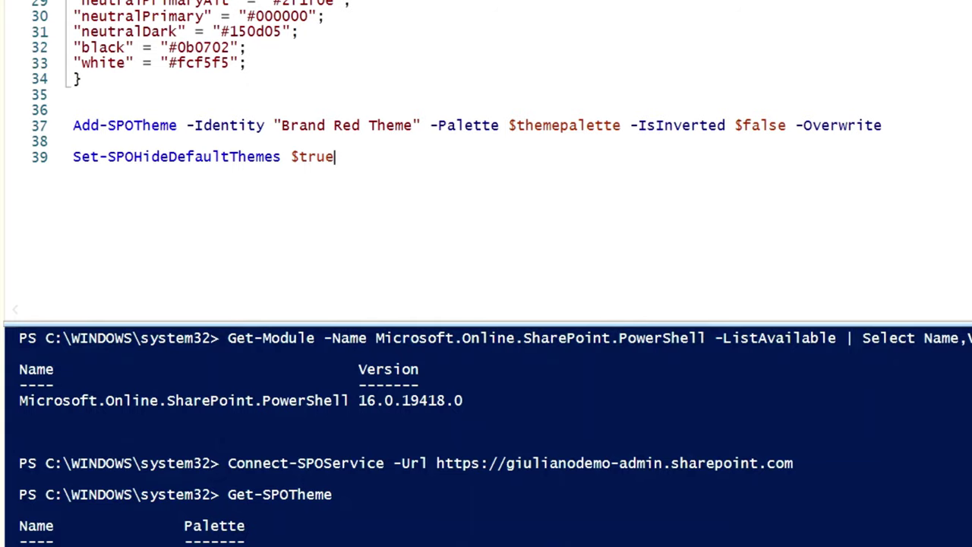
left_click(66, 155)
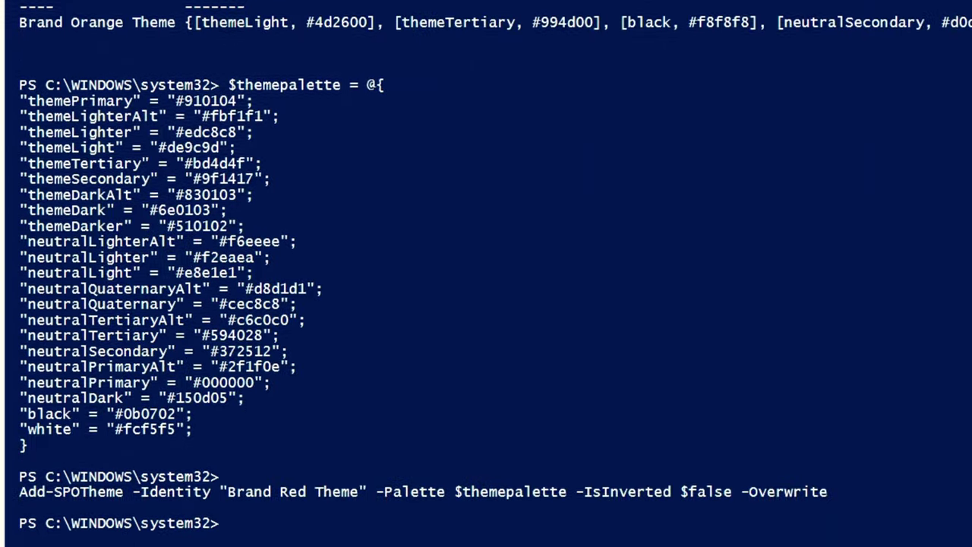
key("F8")
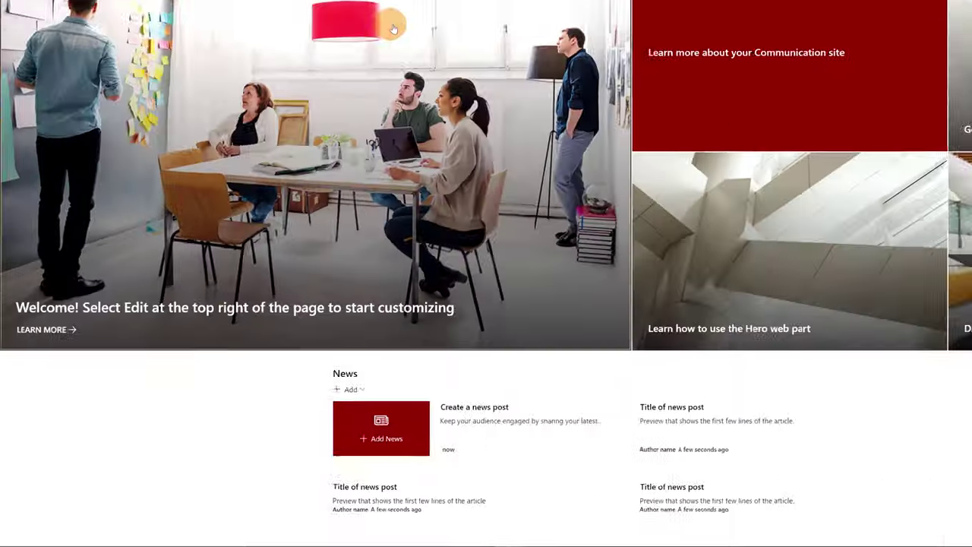
Step: Reload the site and confirm the Theme panel lists only Brand Orange Theme and Brand Red Theme
key("F5")
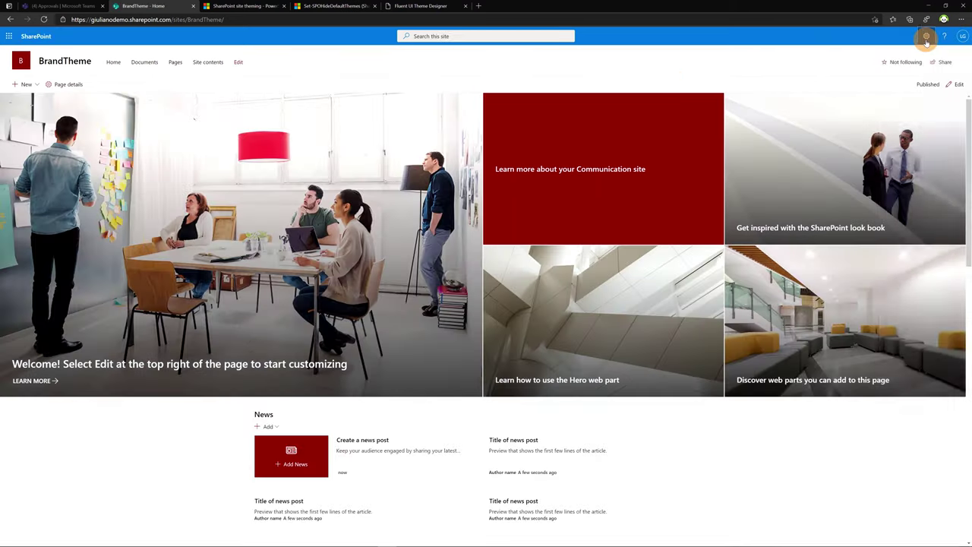
left_click(927, 36)
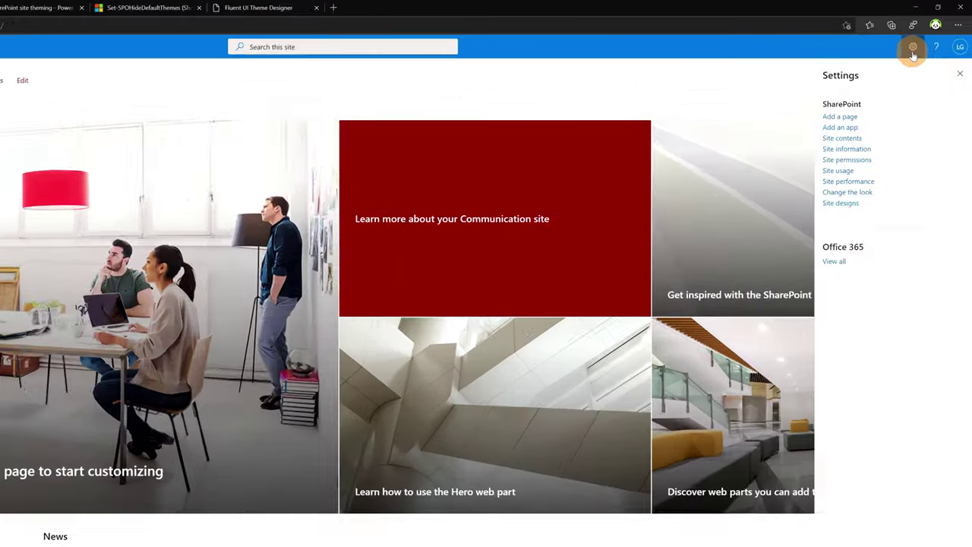
left_click(773, 335)
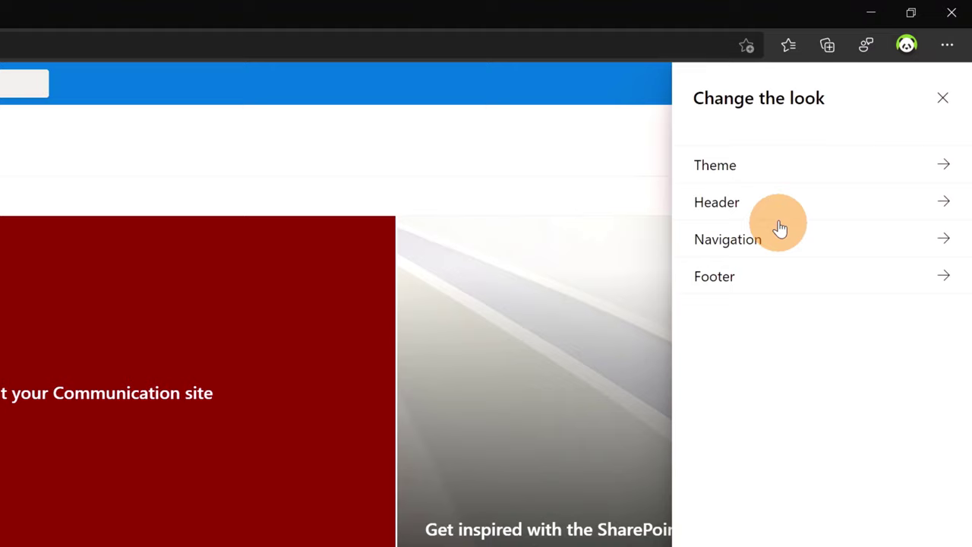
left_click(760, 182)
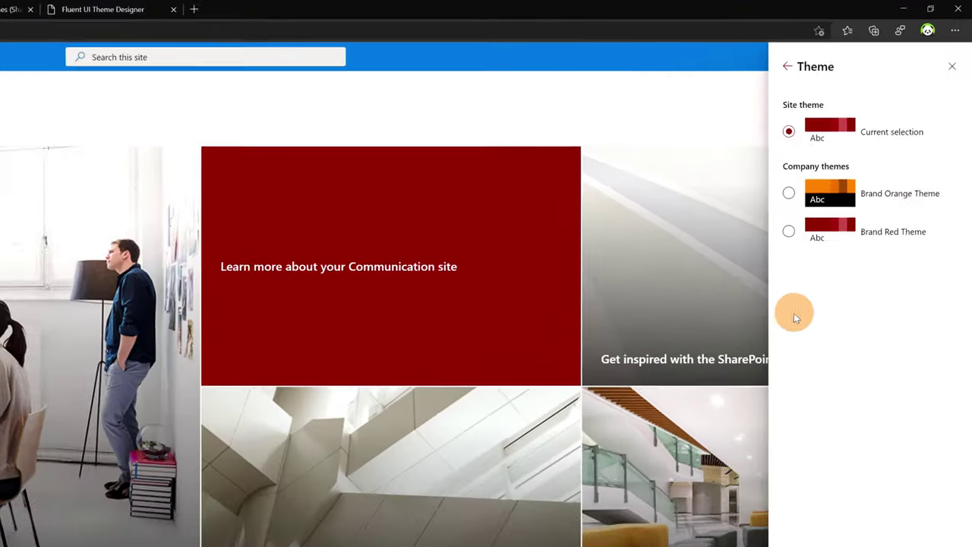